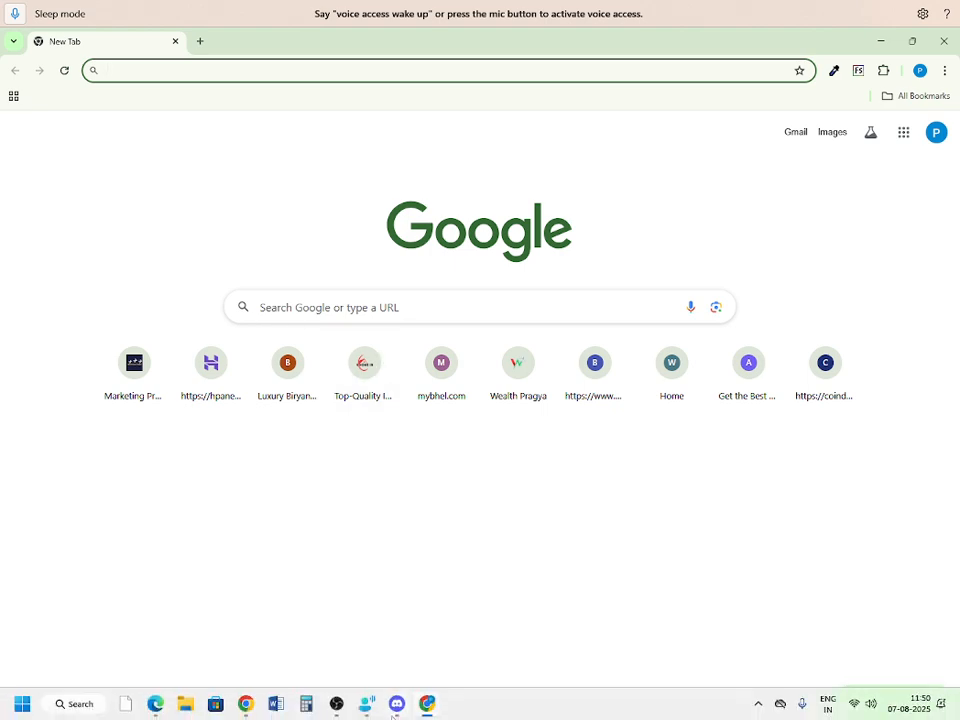
click(334, 706)
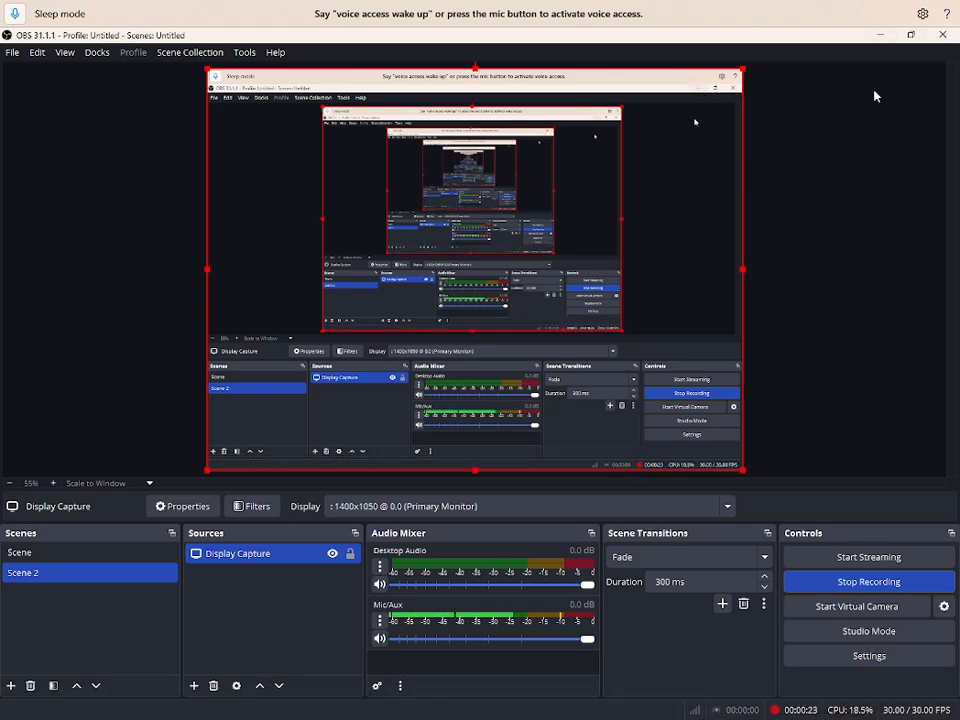
click(879, 34)
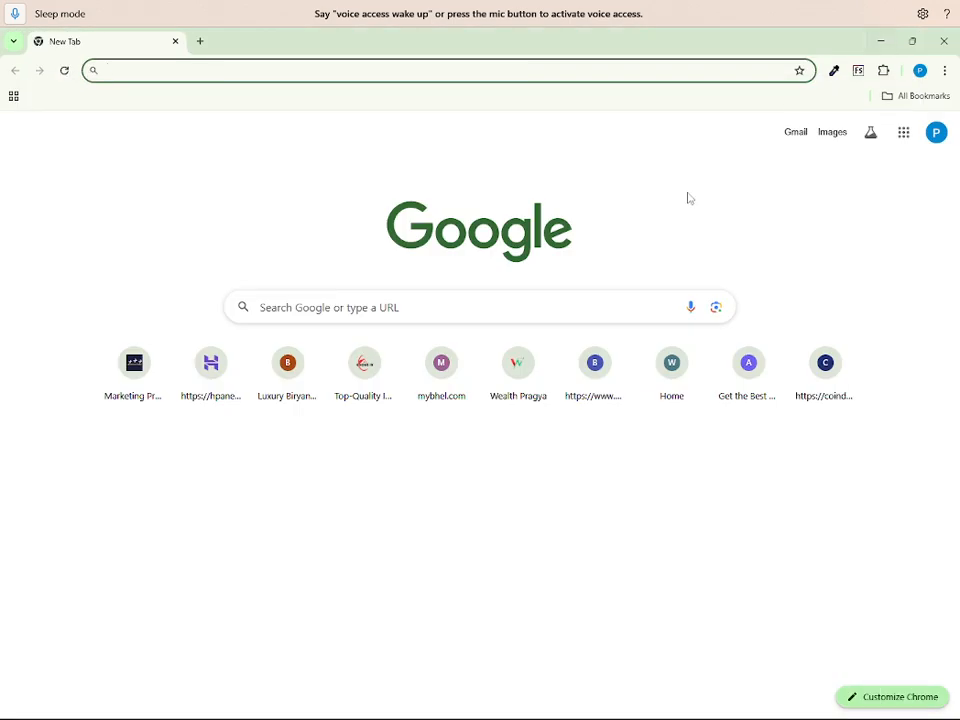
Step: Search Google for "canva" and open the Canva site from the results
click(435, 299)
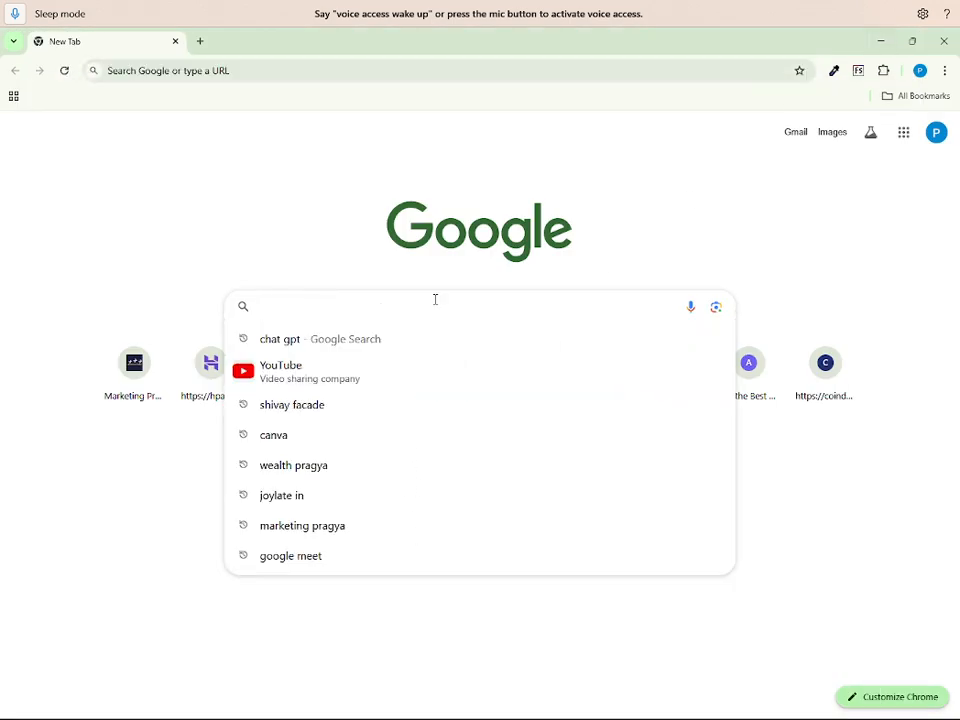
text(canva)
key(Return)
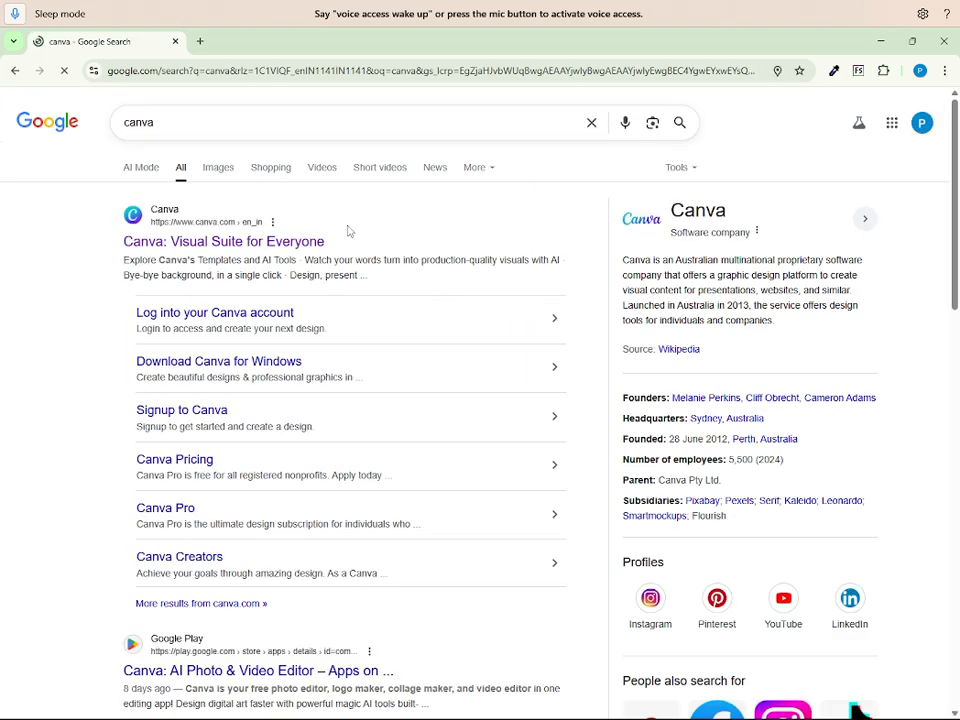
click(249, 362)
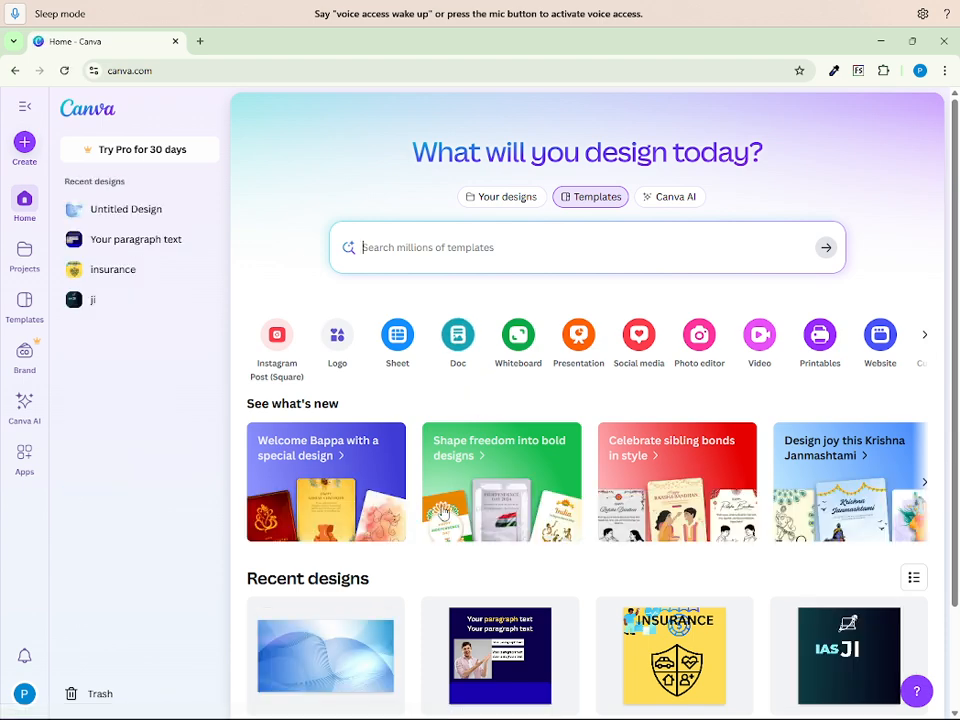
Step: Create a square Instagram post and search its templates for "rakhsha bandhan offer"
click(279, 339)
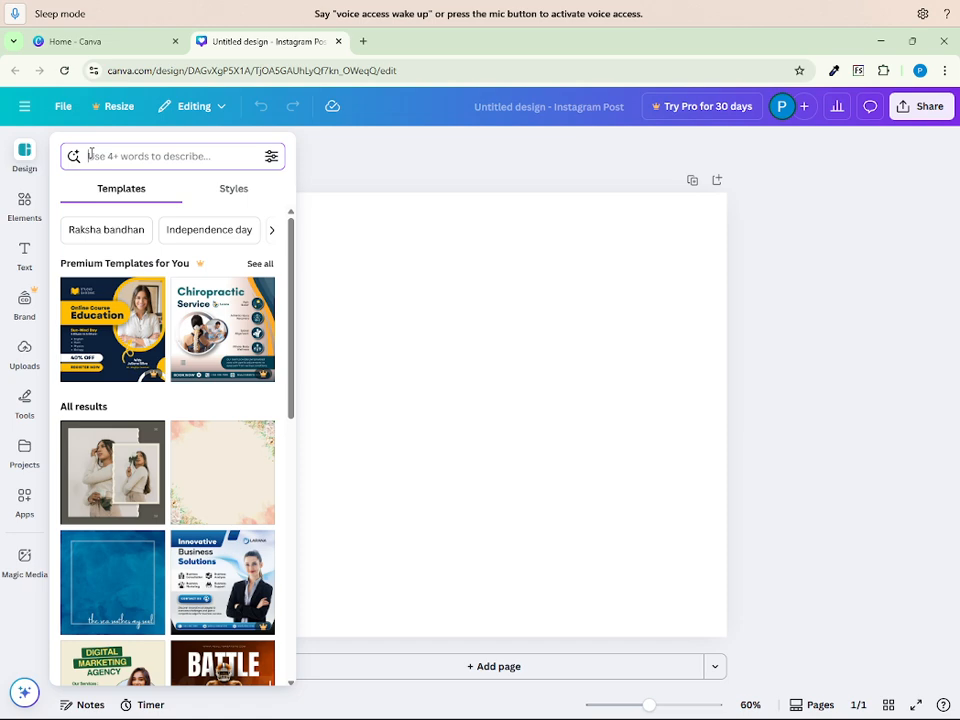
text(rakhs)
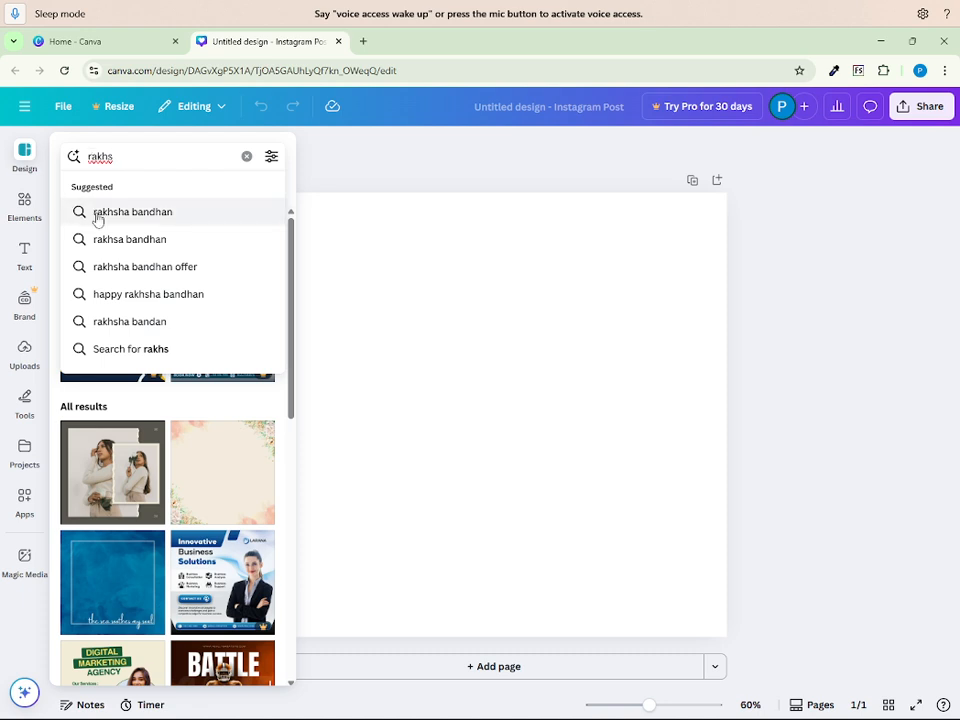
click(115, 270)
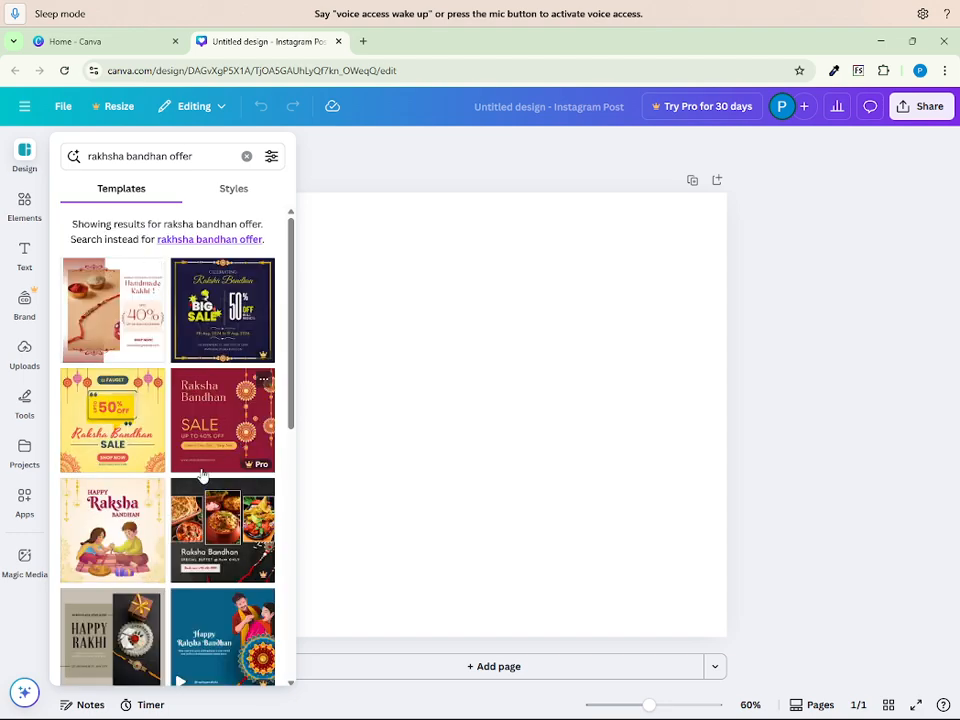
Step: Apply the Purple and Cream Playful Happy Raksha Bandhan template to the blank page and add a second page
scroll(222, 468, down, 1)
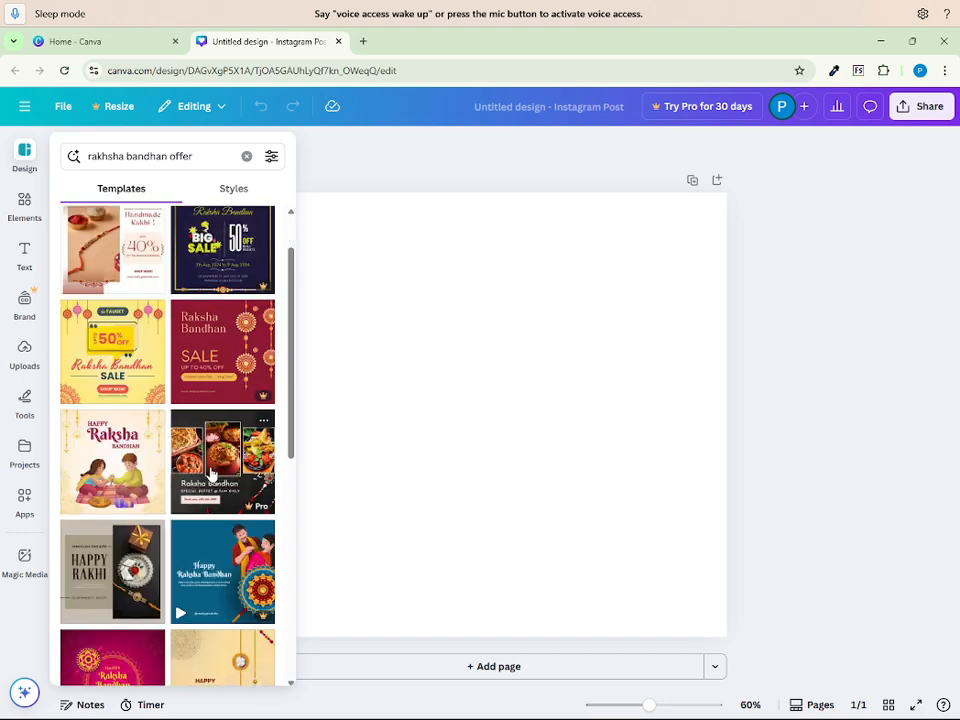
click(99, 462)
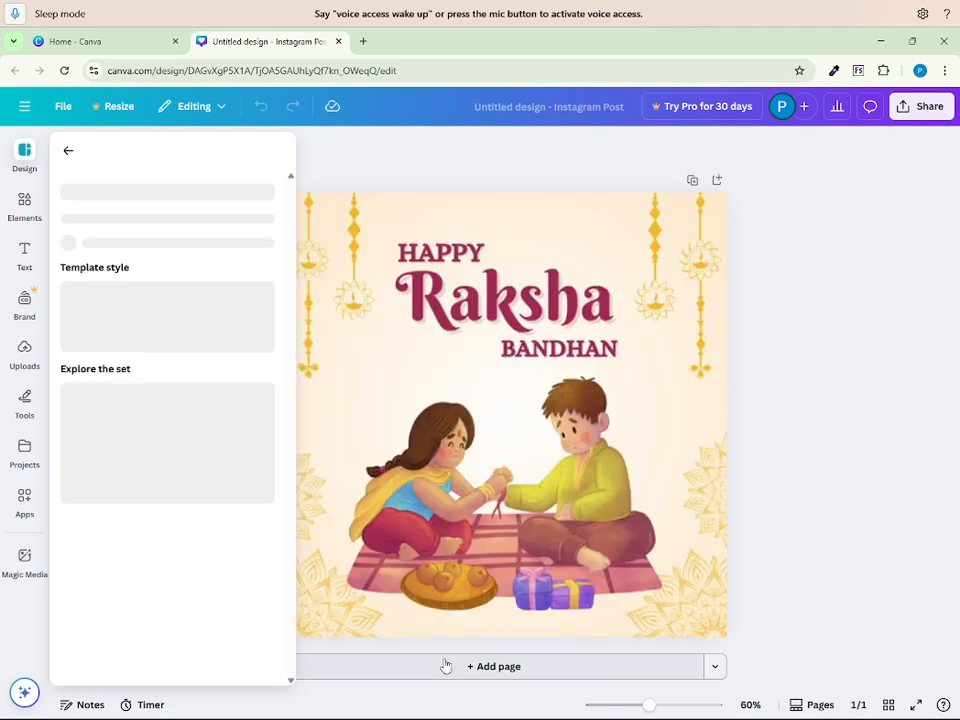
click(446, 666)
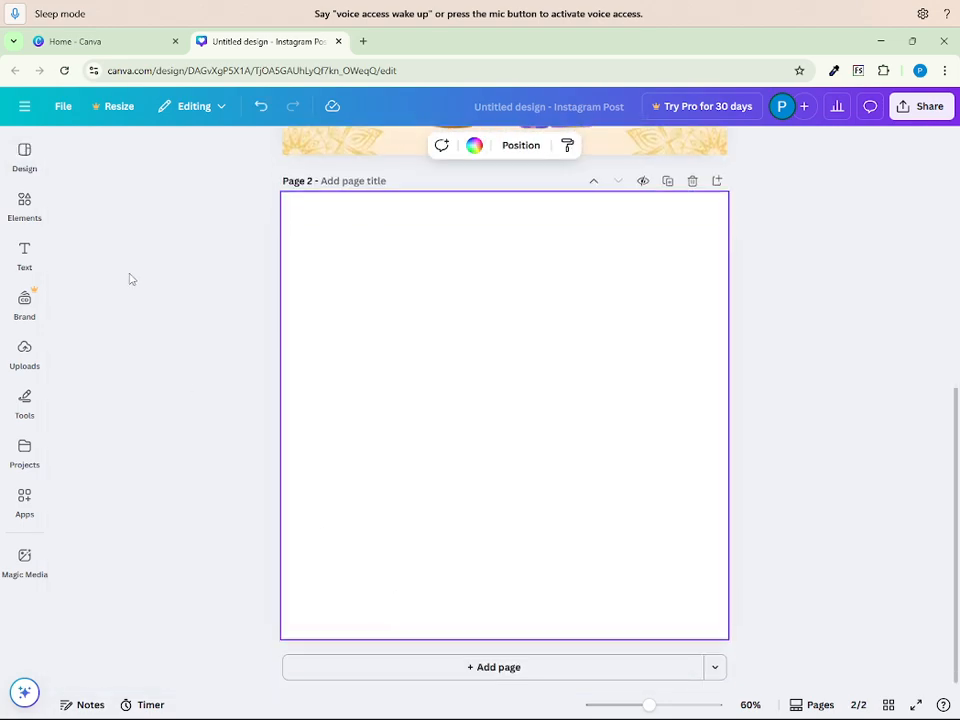
Step: Replace page 1's design with the Brown and Beige Raksha Bandhan template
click(21, 163)
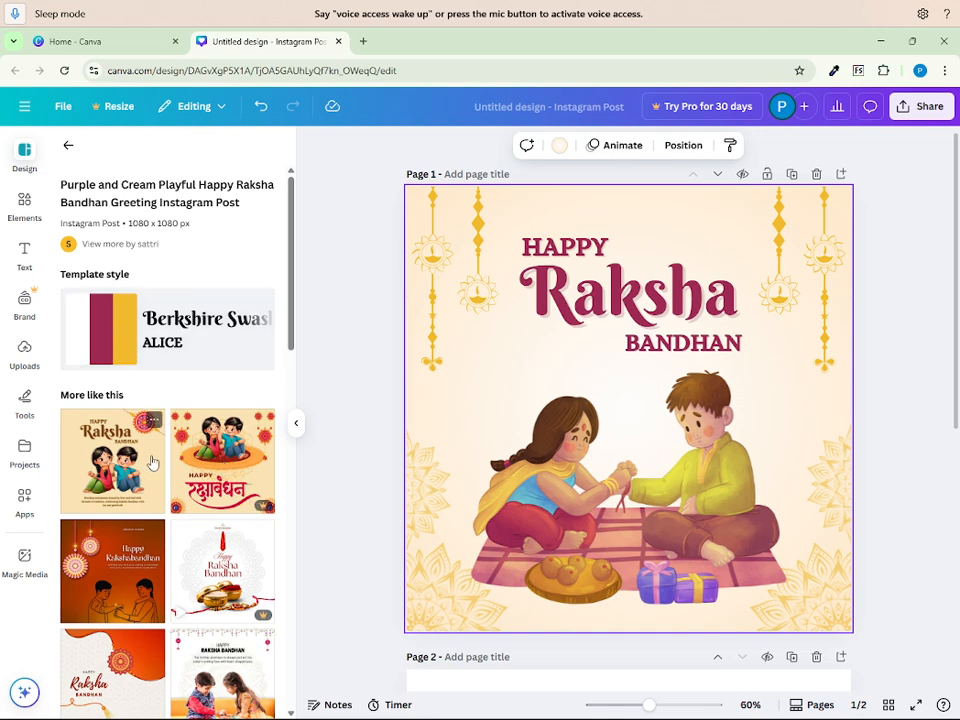
click(88, 476)
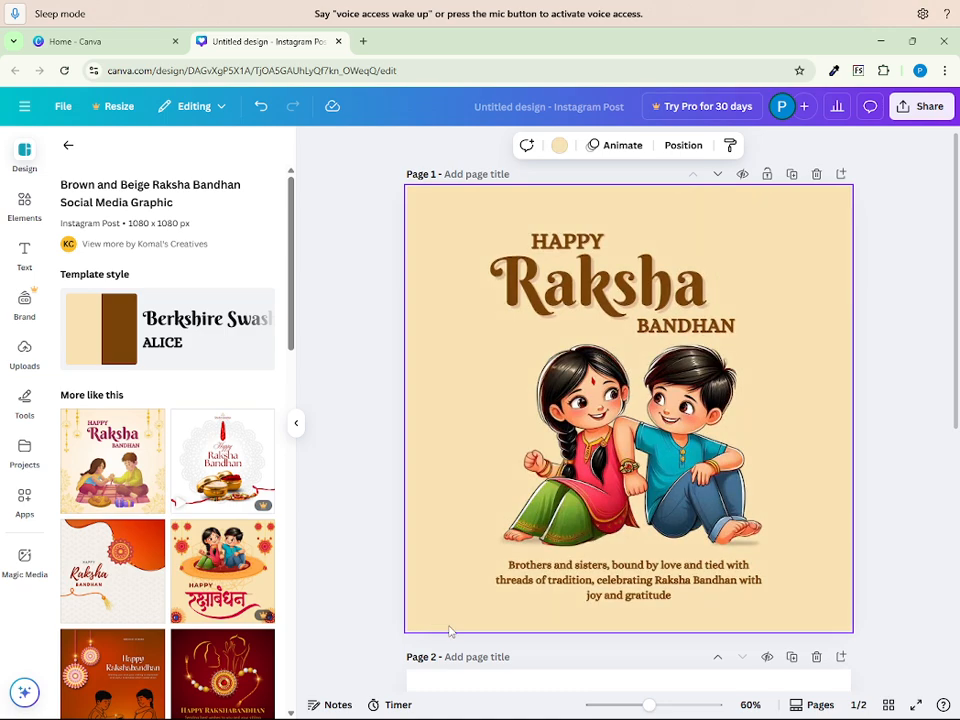
scroll(660, 680, down, 1)
scroll(660, 680, down, 3)
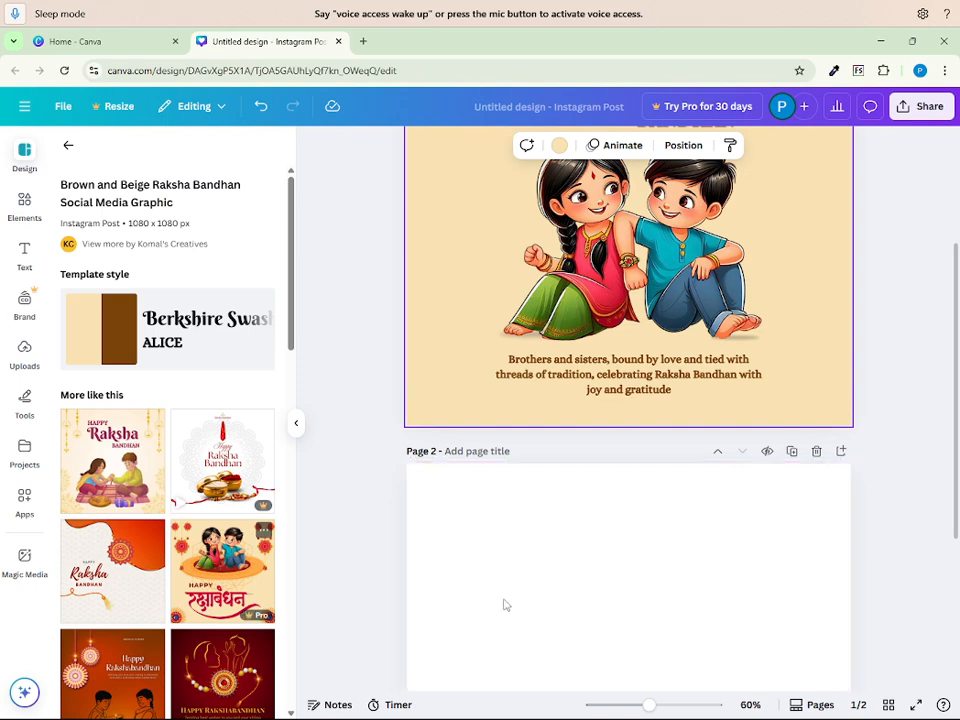
Step: Apply the Orange And Dark Red Decorative And Traditional Maximalist Rakshabandhan Greeting template to page 1
scroll(193, 530, down, 1)
scroll(190, 538, down, 1)
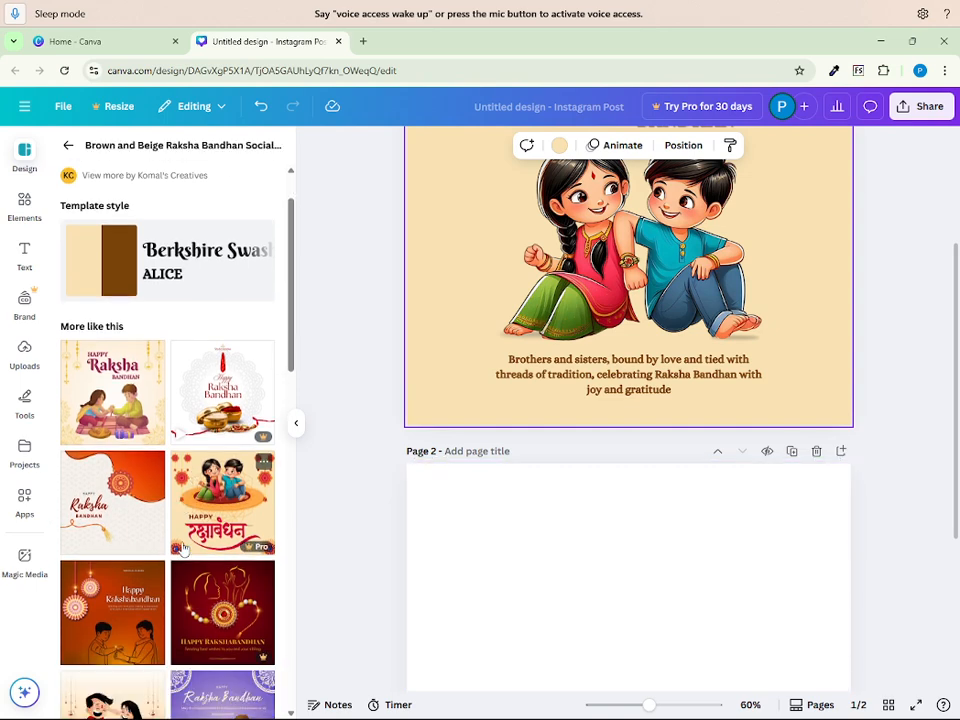
scroll(183, 549, down, 1)
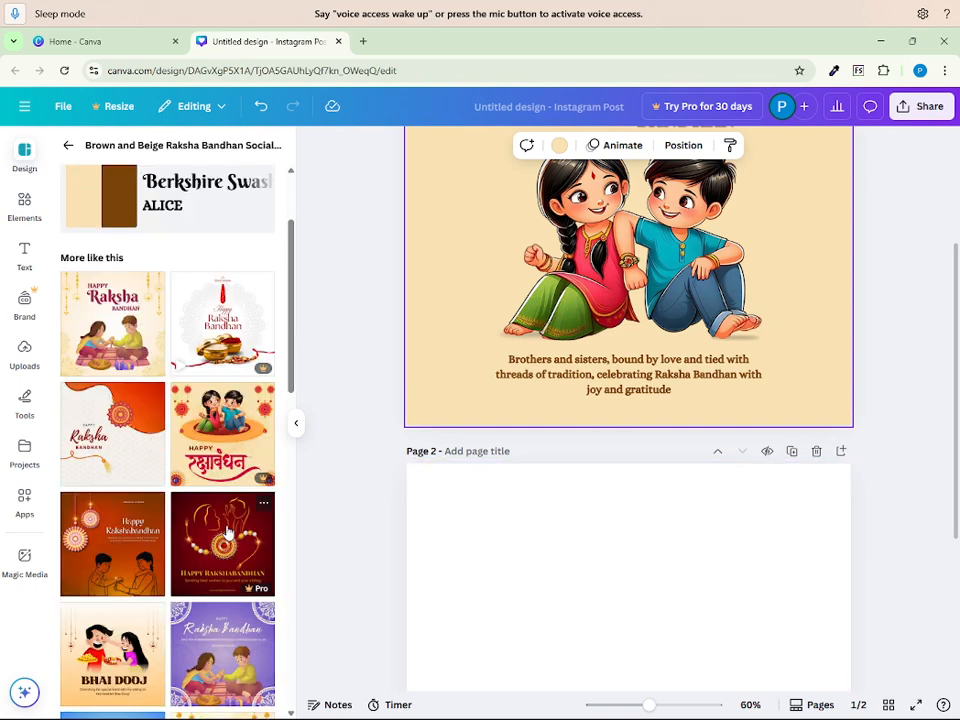
scroll(228, 533, down, 1)
scroll(182, 514, down, 1)
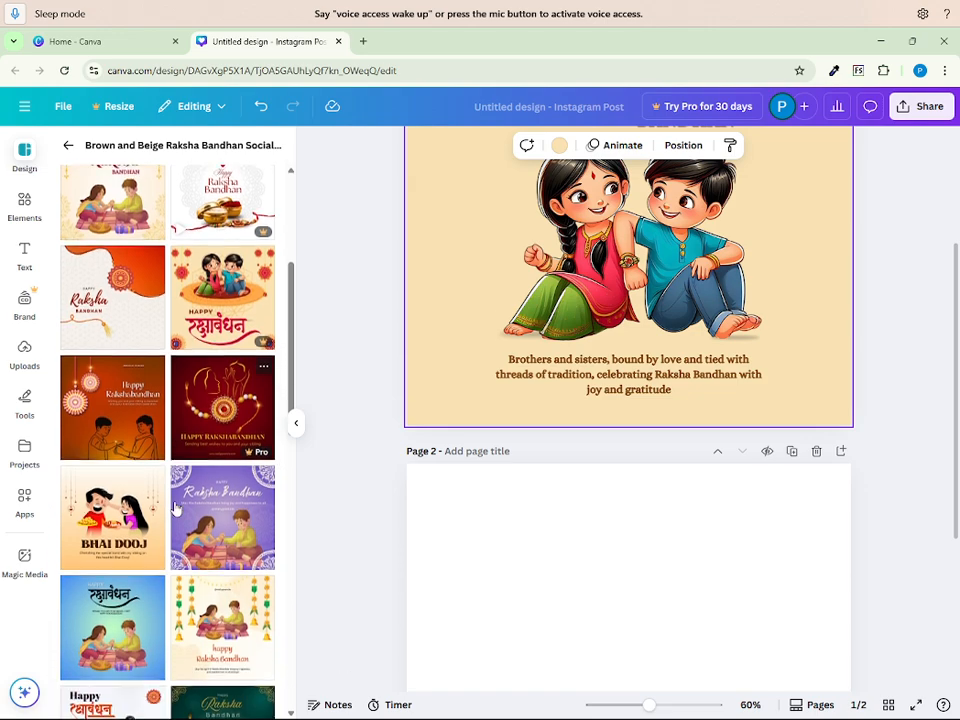
click(128, 444)
Step: Fill the blank page 2 with the Brown and Beige Raksha Bandhan template
scroll(600, 568, down, 3)
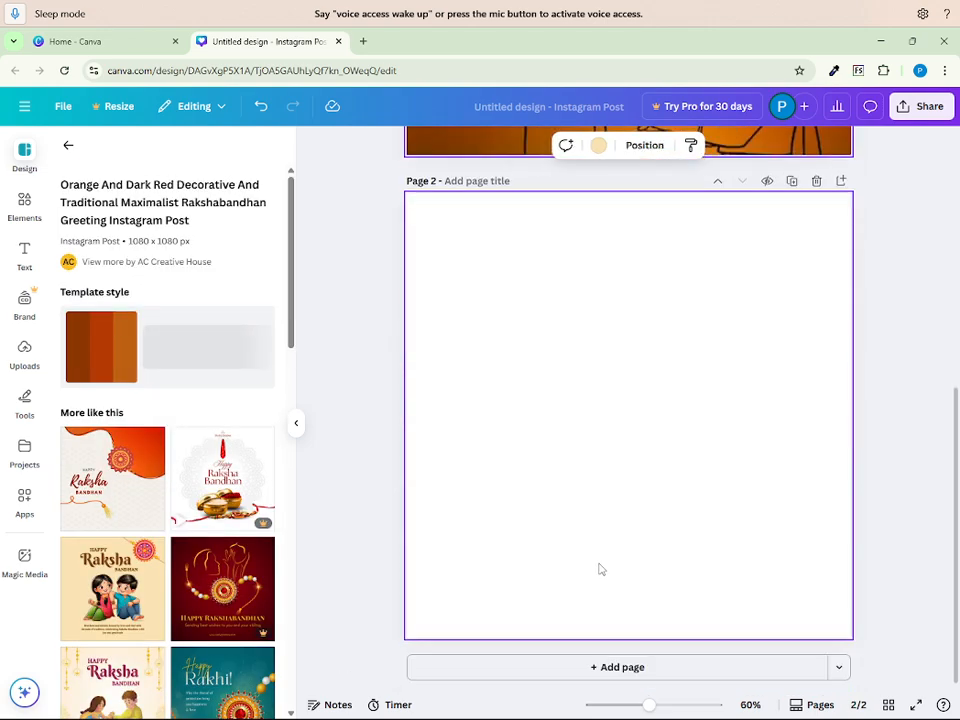
scroll(600, 568, up, 5)
click(600, 568)
scroll(600, 568, down, 3)
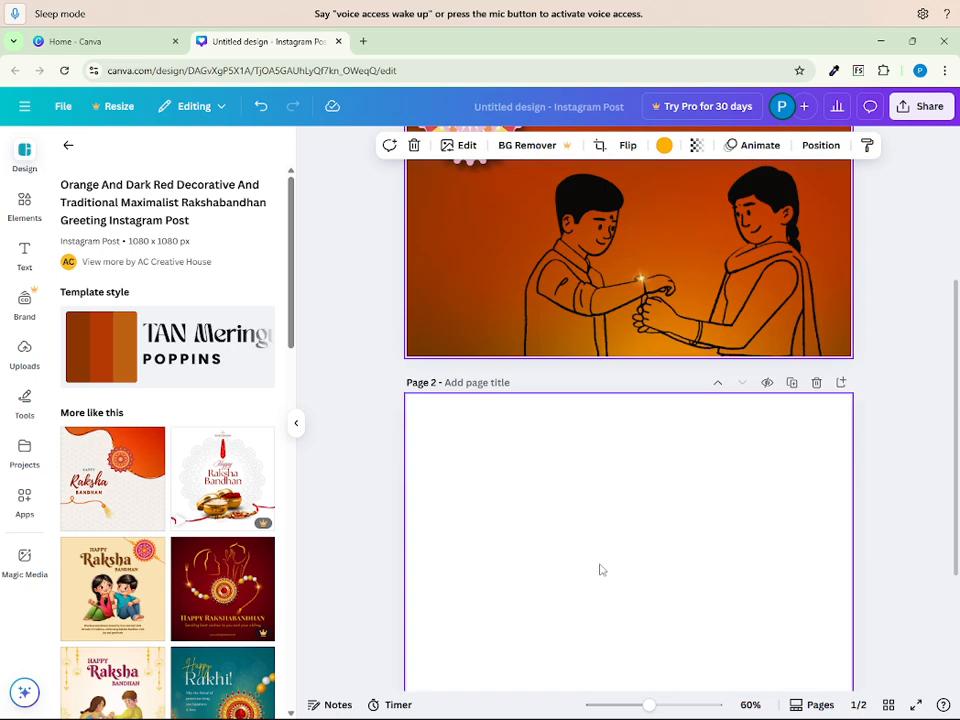
scroll(600, 570, down, 2)
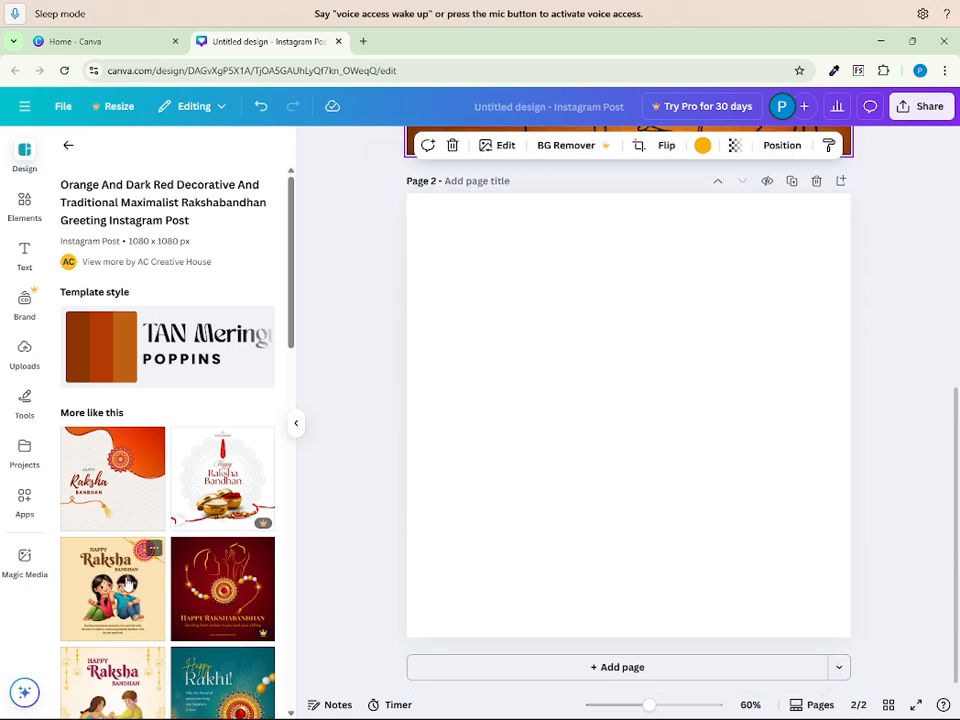
drag(100, 575, 505, 313)
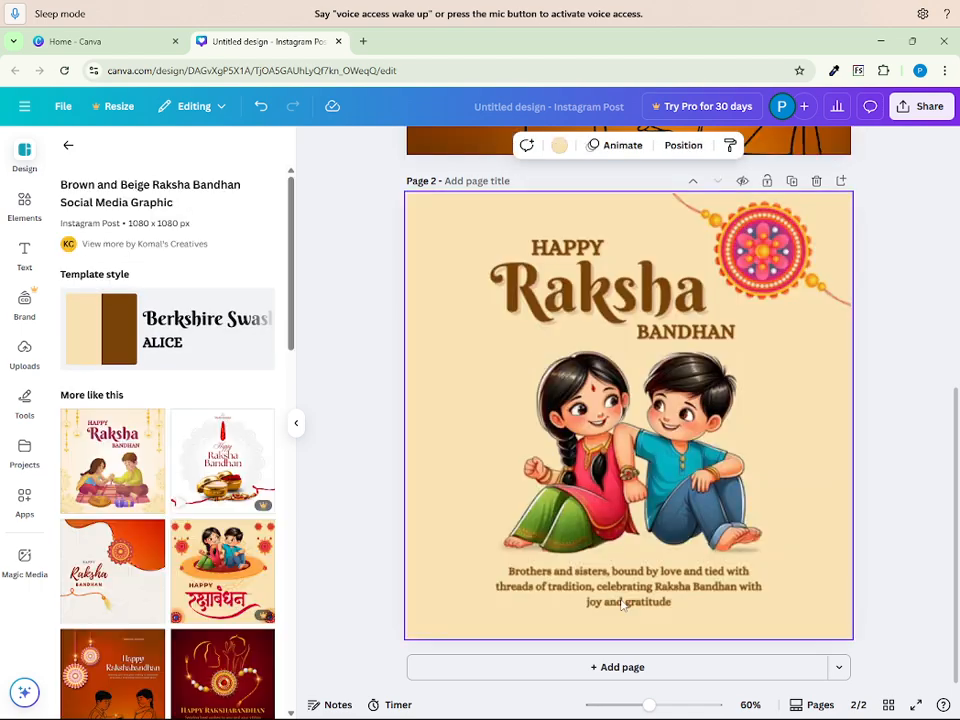
Step: Add a third page and fill it with the Black and Red Minimal Bhai Dooj Greeting template
click(617, 667)
scroll(296, 523, down, 2)
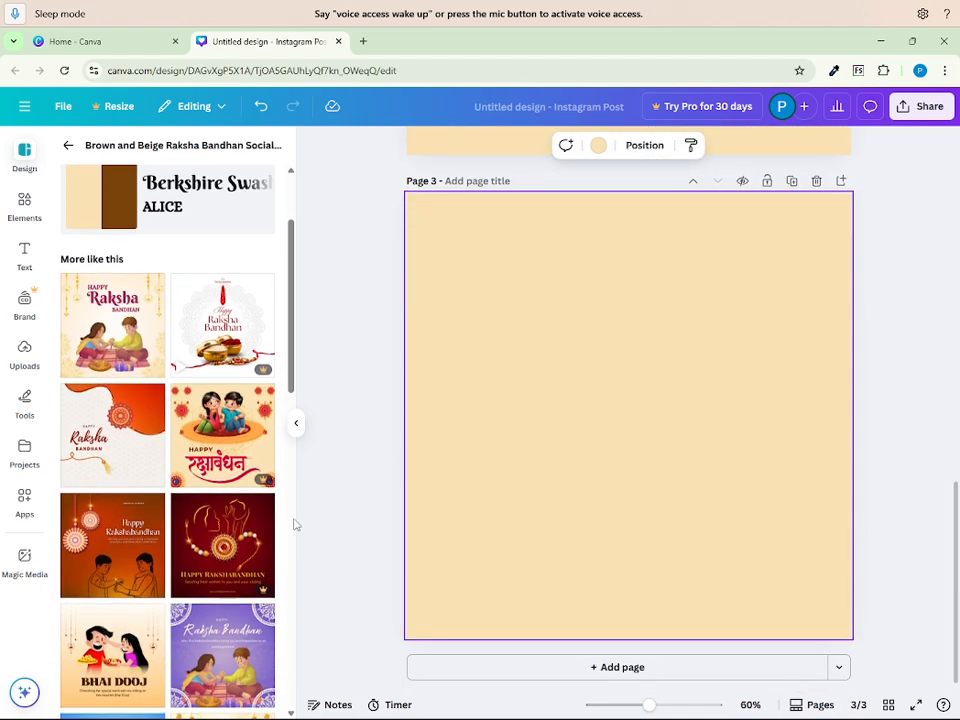
scroll(296, 523, down, 2)
drag(75, 523, 590, 370)
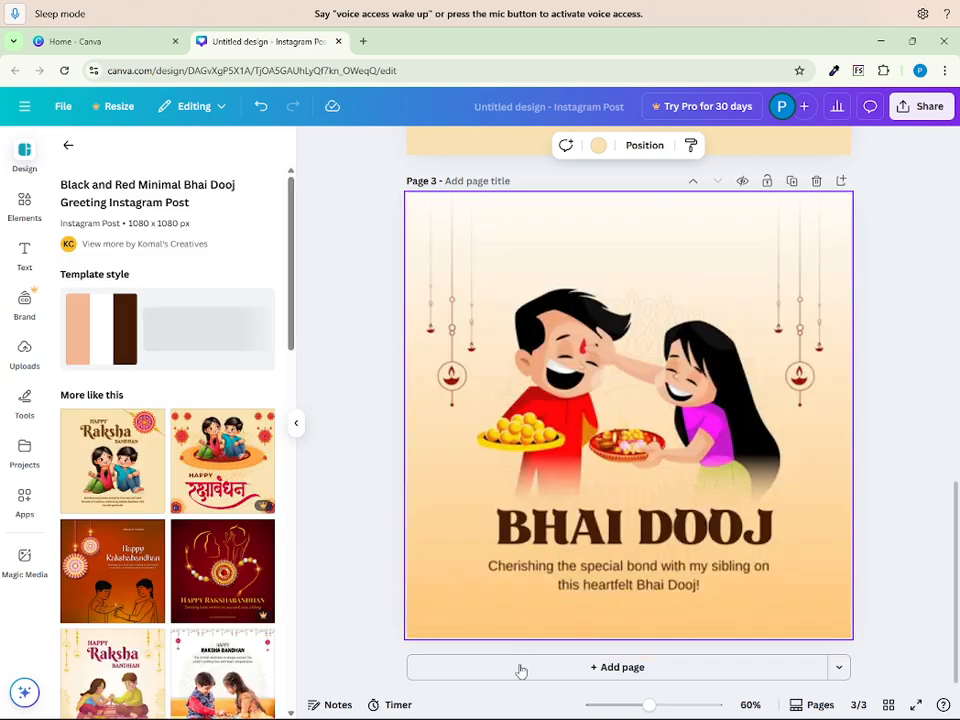
Step: Add a fourth page and fill it with the Yellow and Orange Bhai Dooj Greeting template
click(521, 669)
scroll(210, 525, down, 2)
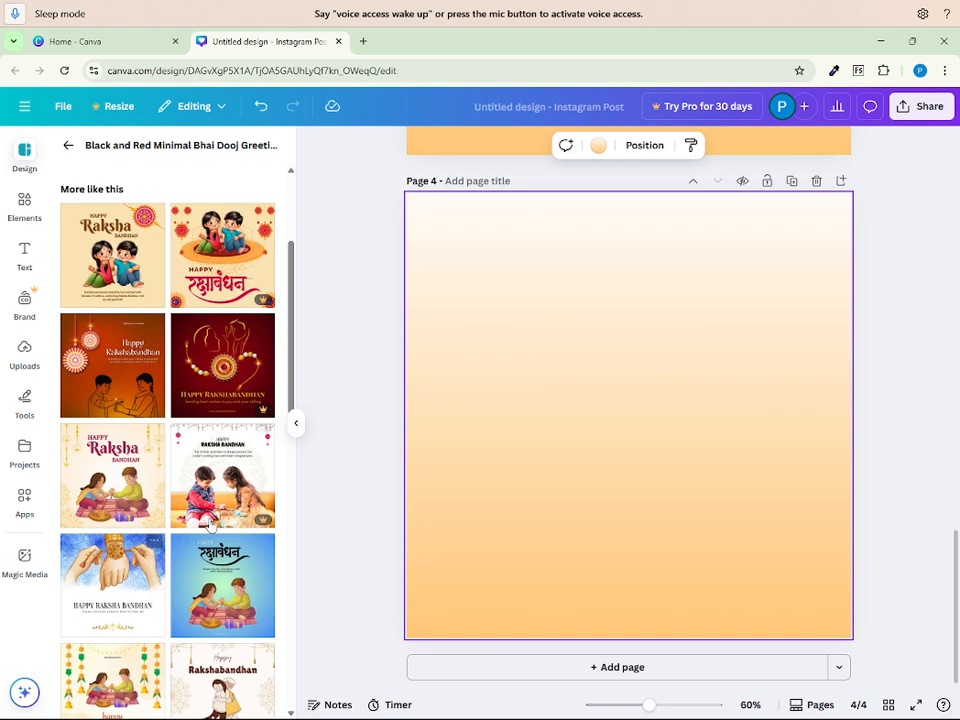
scroll(272, 578, down, 2)
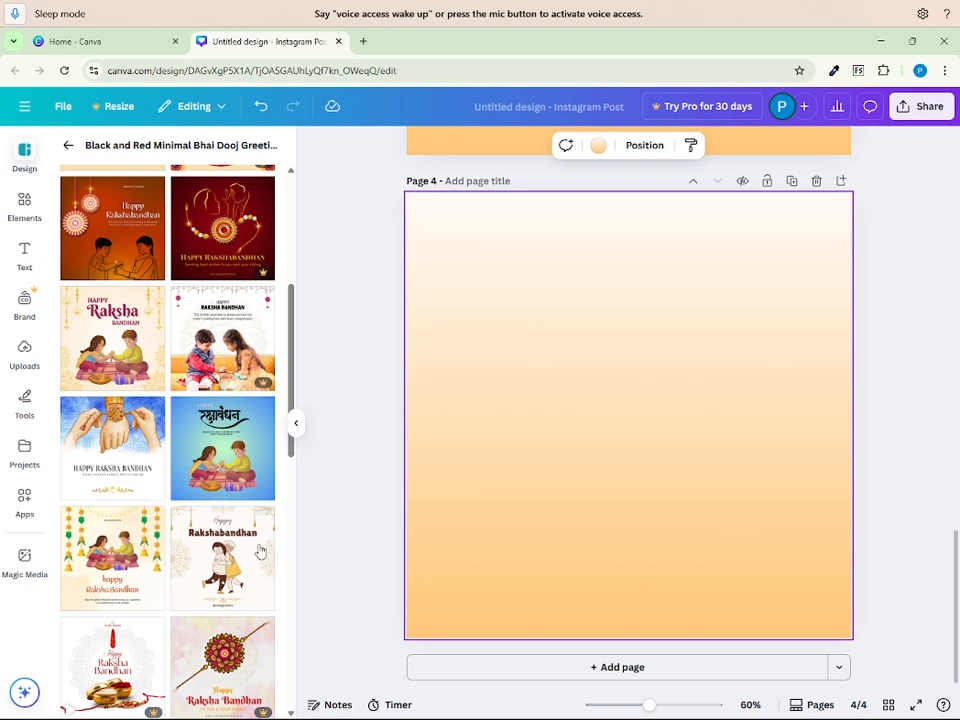
scroll(259, 551, down, 3)
scroll(259, 551, down, 1)
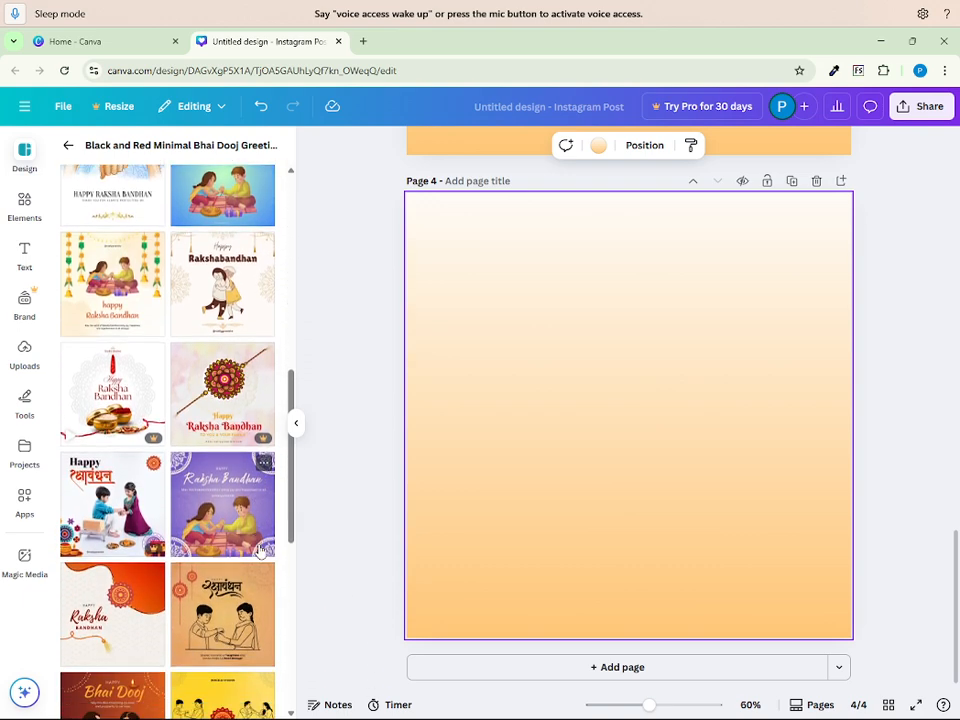
scroll(229, 563, down, 2)
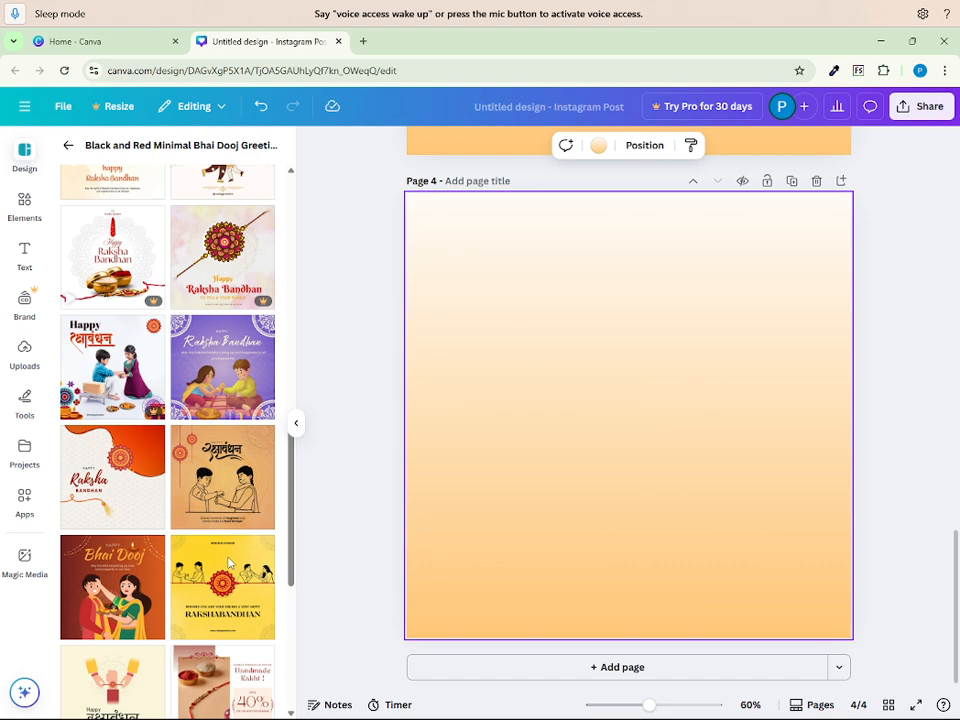
scroll(160, 422, down, 1)
drag(120, 537, 585, 465)
Step: Review all four page designs, checking the tagline, studio name and heading text on page 1
scroll(613, 455, up, 10)
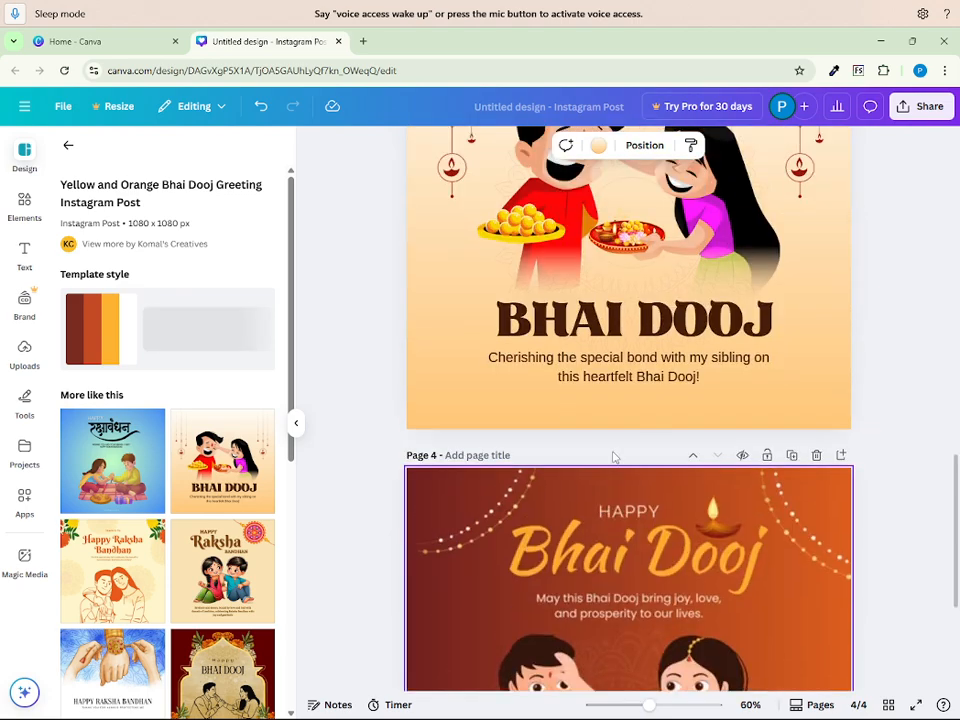
scroll(613, 457, up, 2)
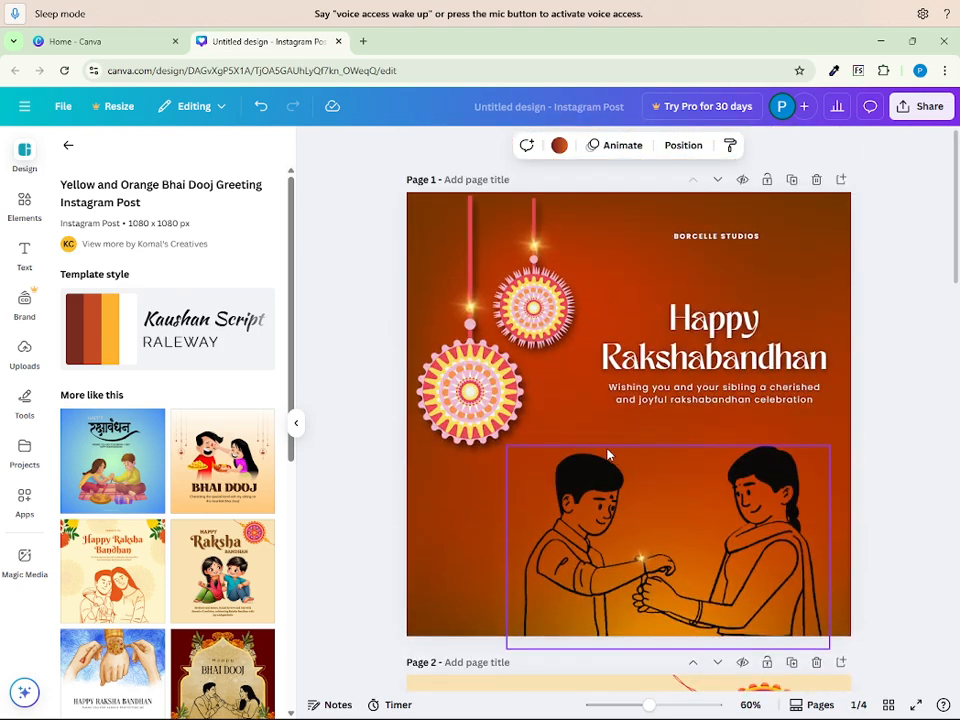
click(740, 399)
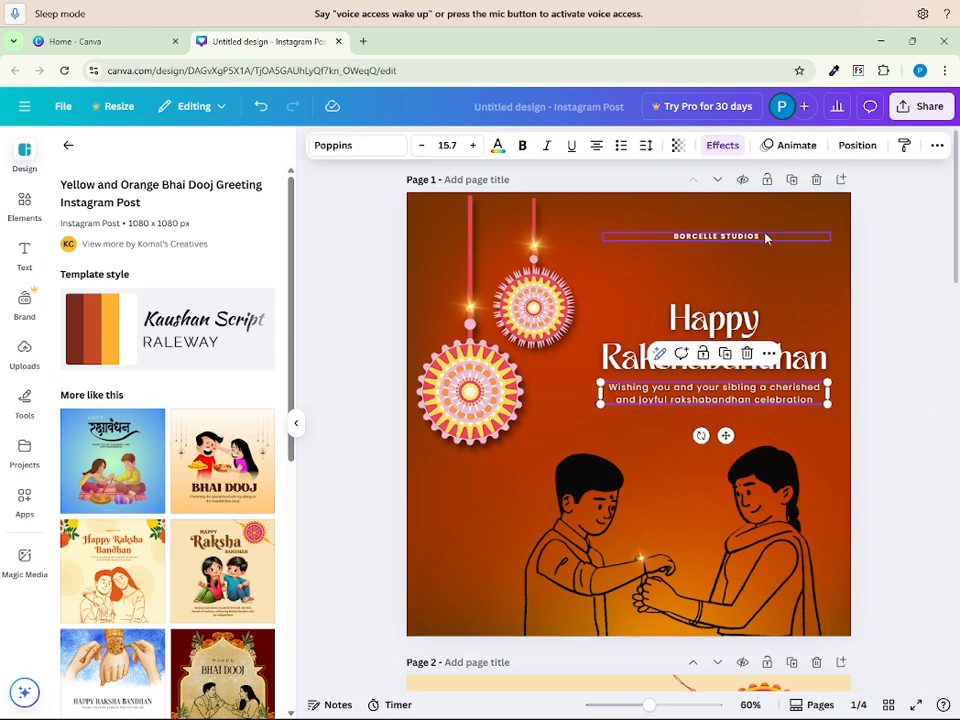
click(690, 250)
click(716, 236)
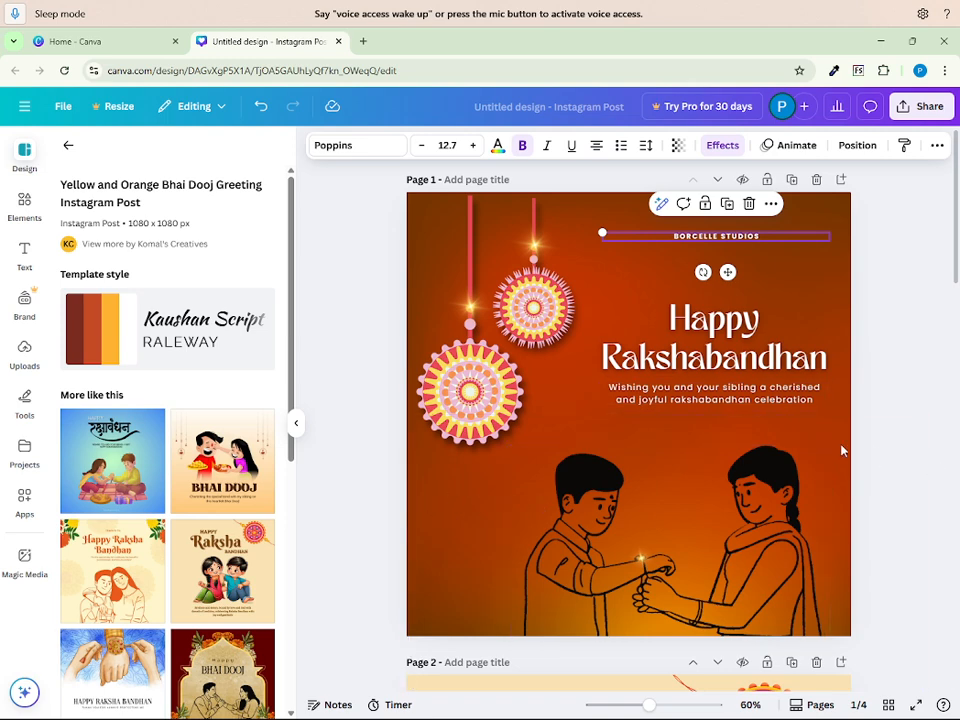
click(797, 367)
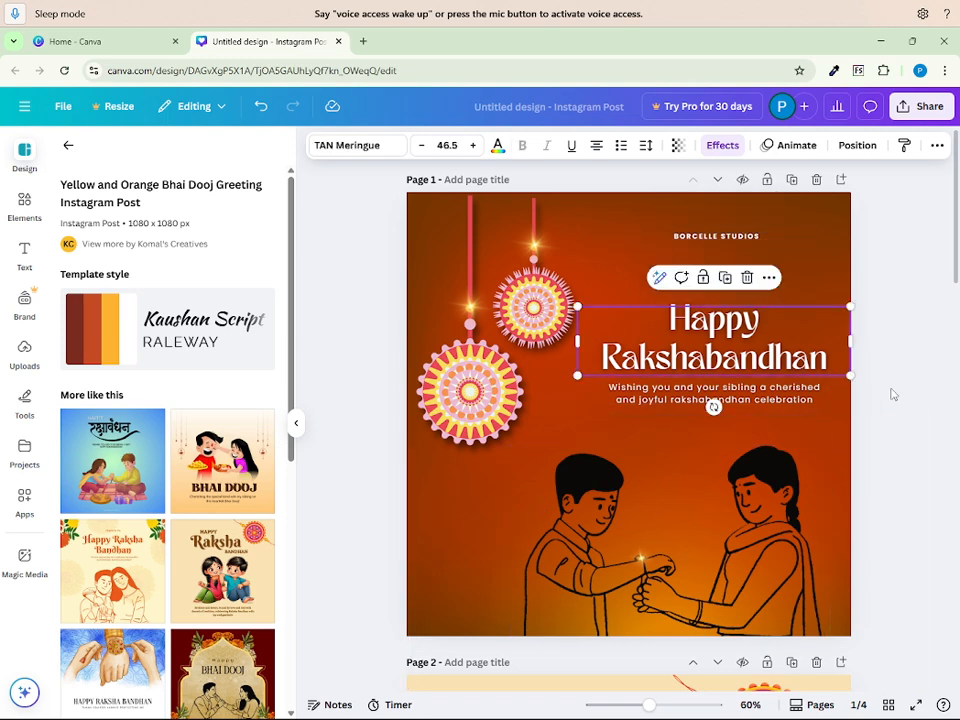
click(876, 411)
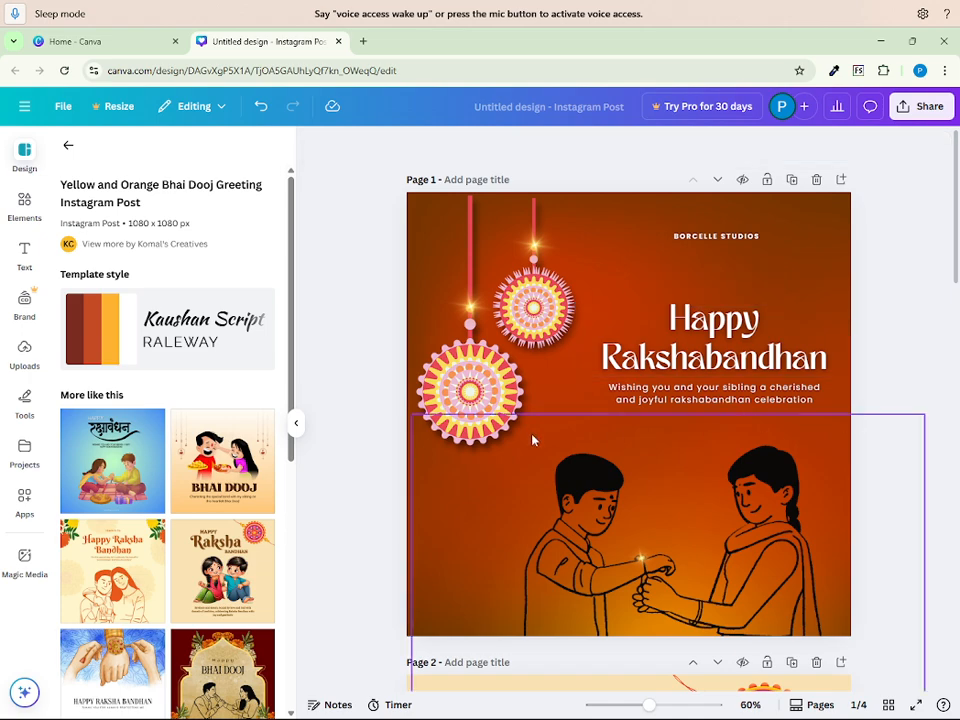
scroll(531, 439, down, 5)
scroll(572, 460, down, 2)
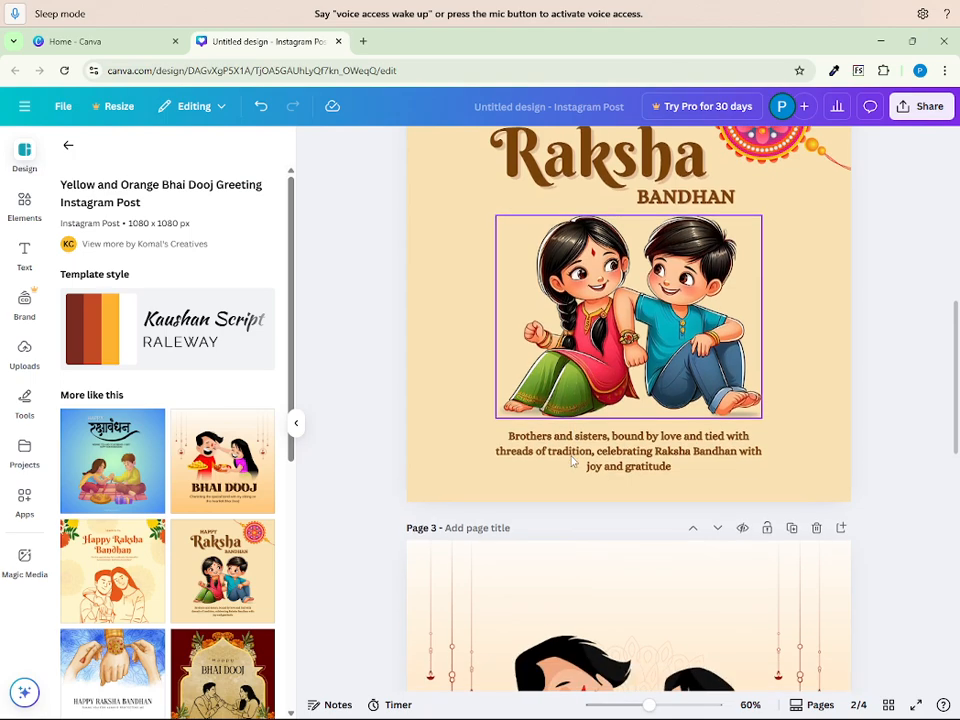
scroll(575, 460, up, 2)
scroll(580, 458, down, 5)
scroll(580, 458, down, 5)
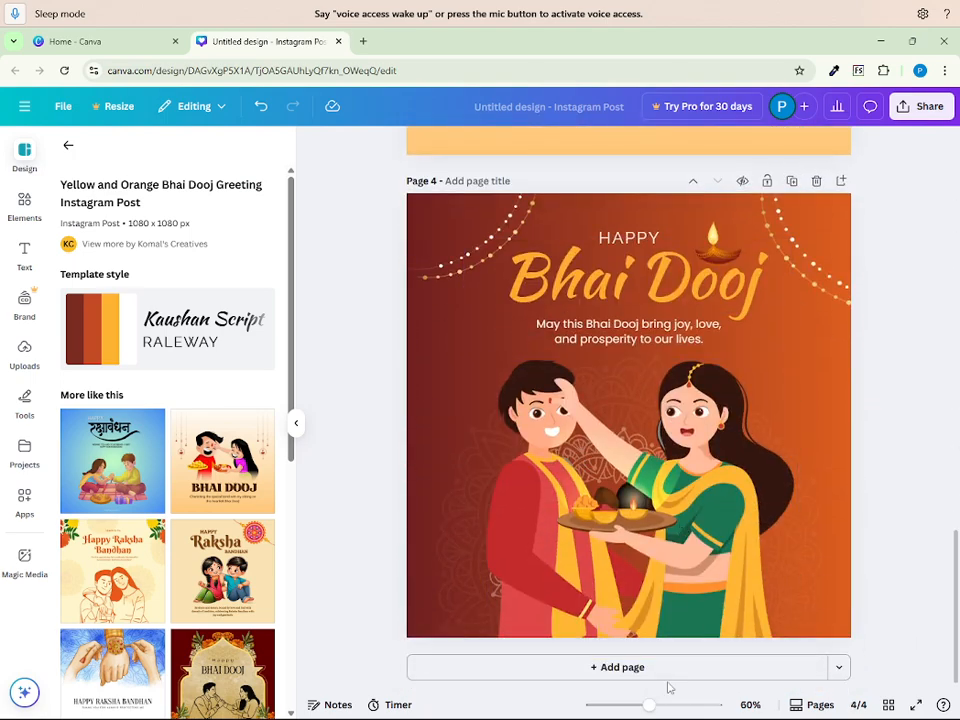
Step: Add a fifth page and change its background to the light cream document colour
click(667, 670)
scroll(686, 641, up, 3)
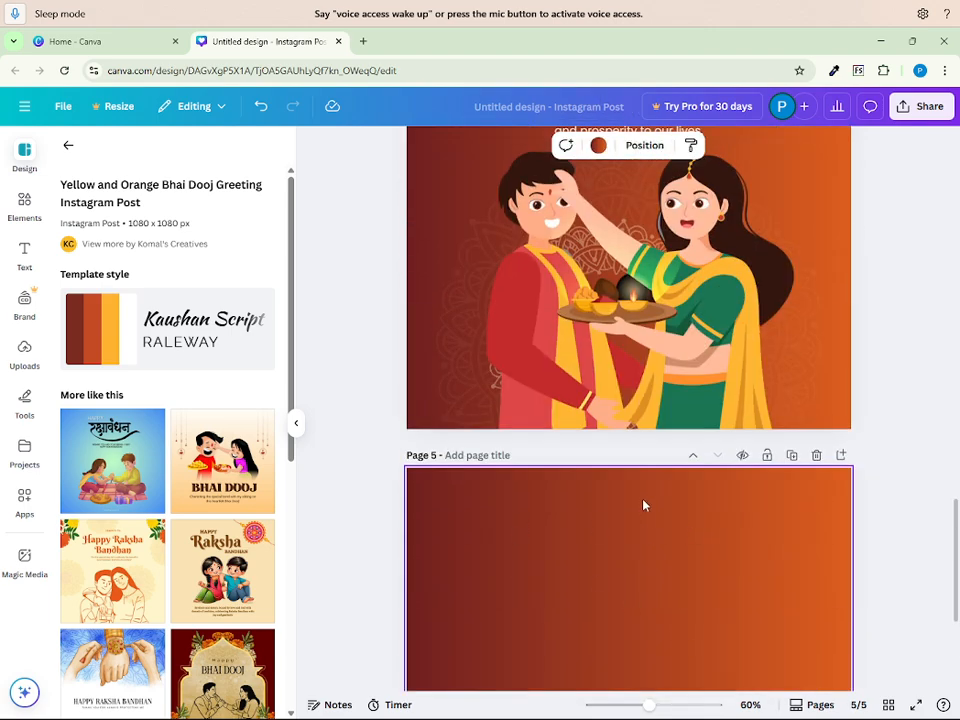
click(598, 145)
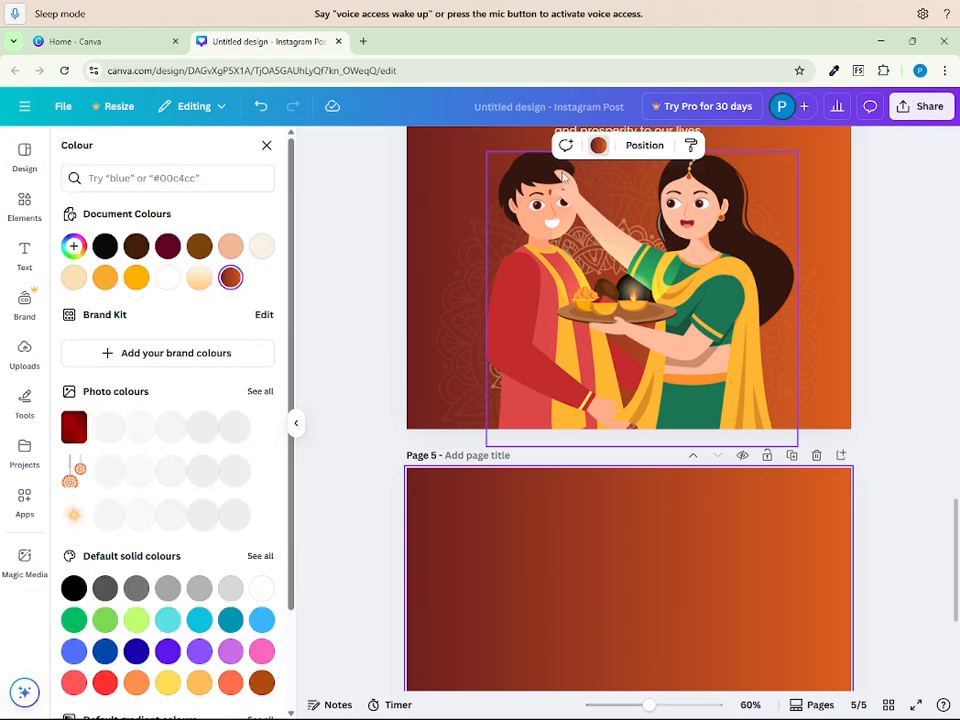
click(259, 246)
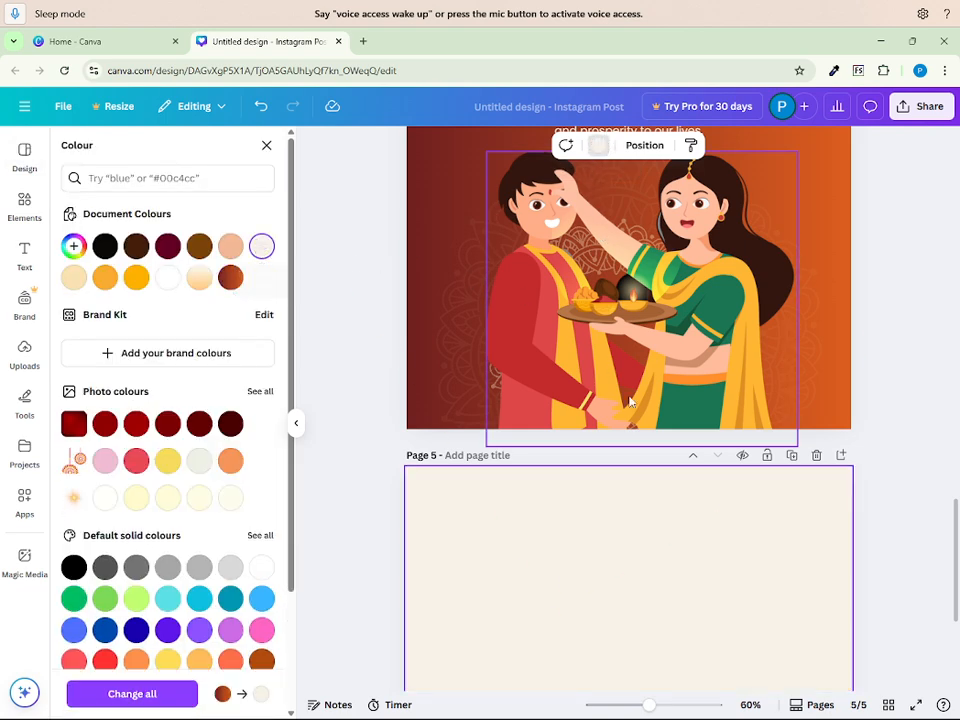
Step: Try to copy the illustration of the seated brother and sister from page 2 and paste it onto page 5
scroll(646, 455, up, 8)
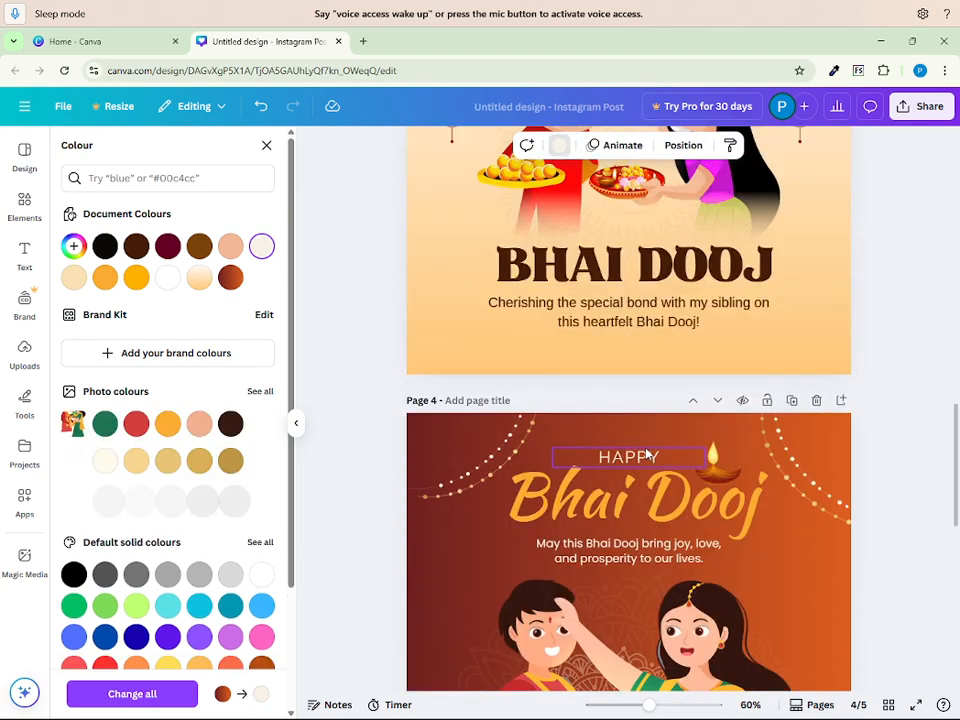
scroll(646, 455, up, 5)
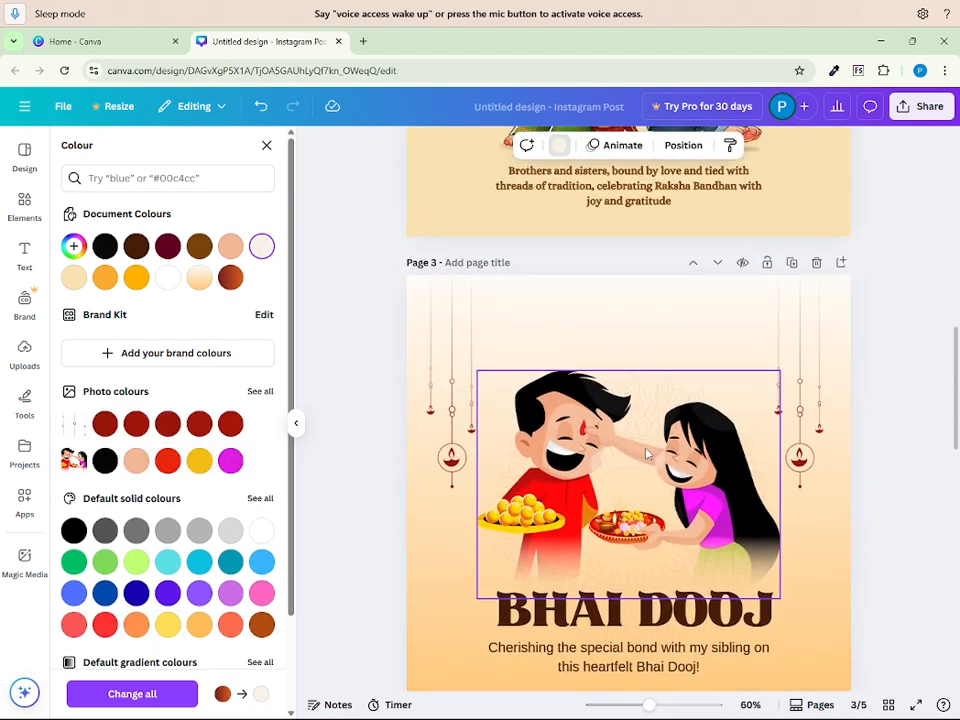
scroll(646, 455, up, 5)
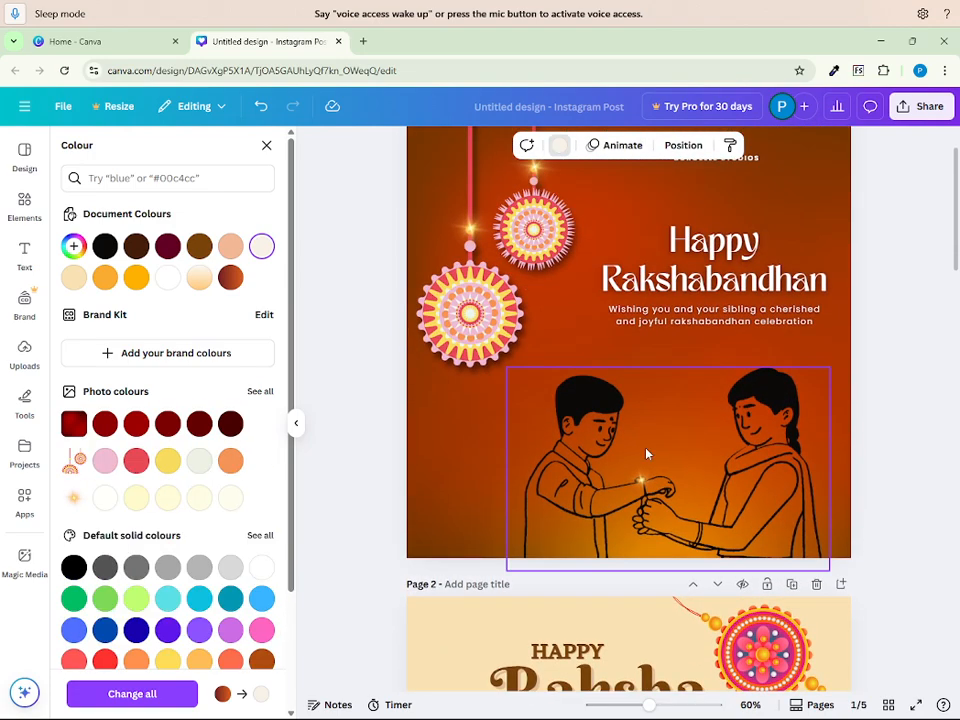
scroll(646, 455, down, 5)
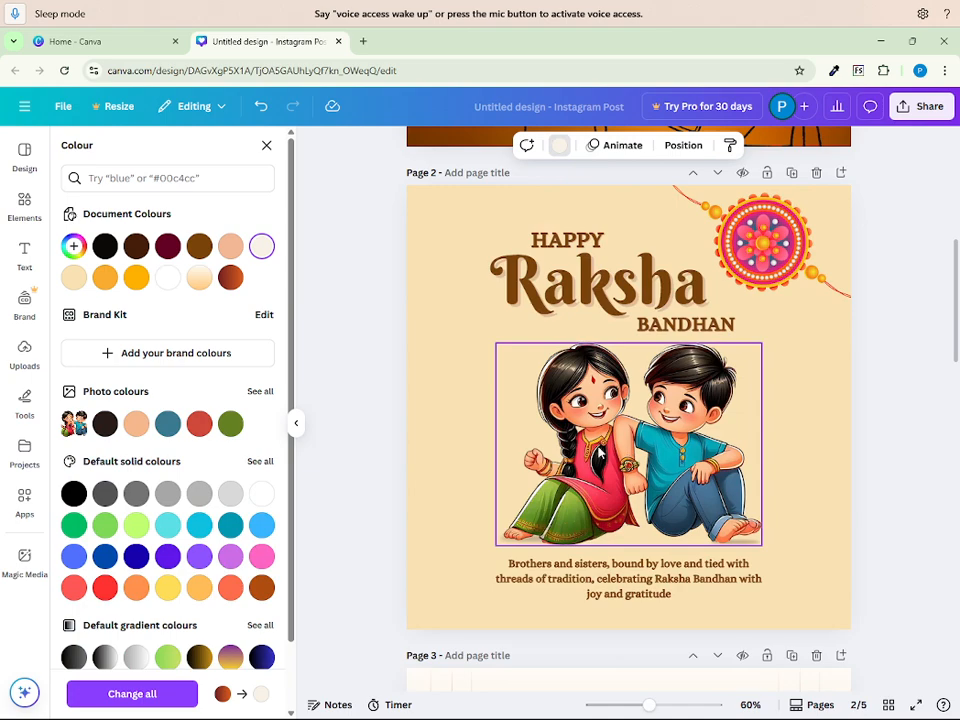
click(600, 453)
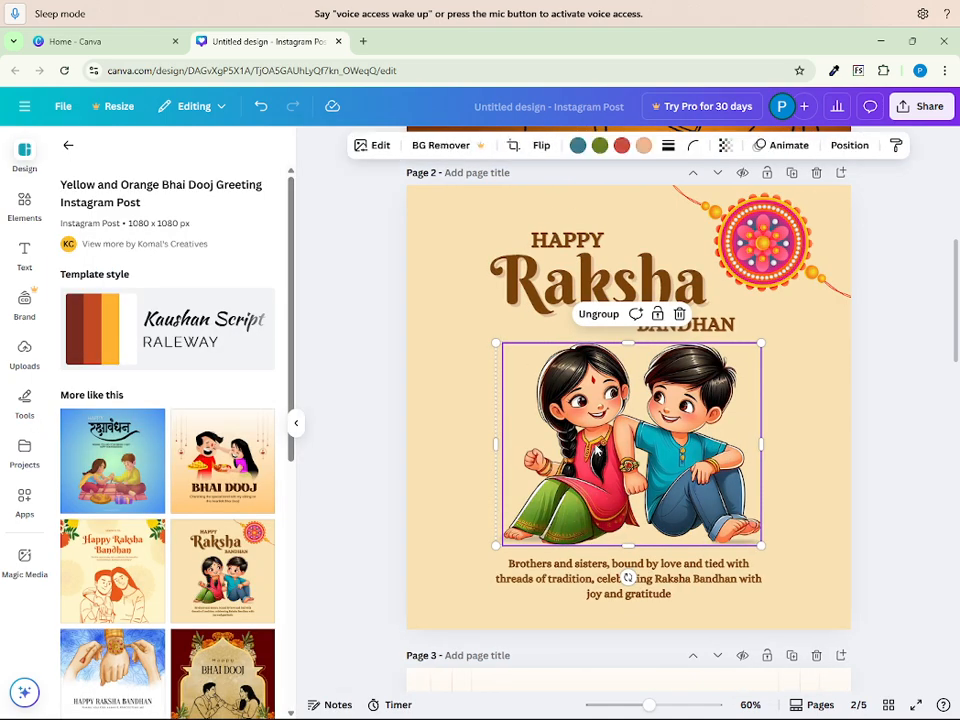
right_click(596, 450)
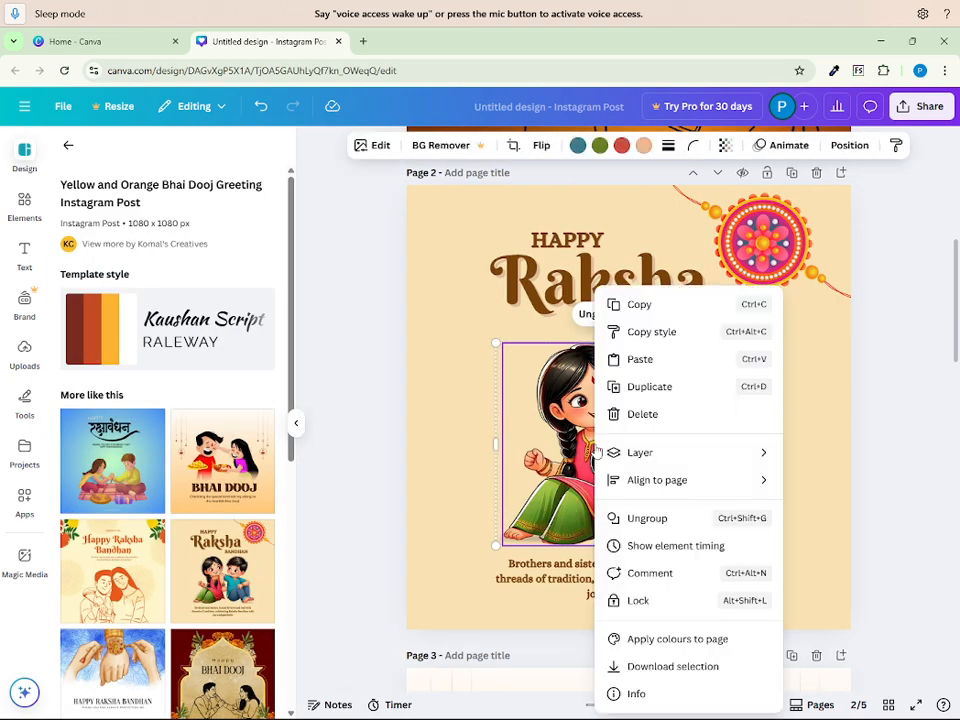
click(645, 306)
scroll(578, 495, down, 10)
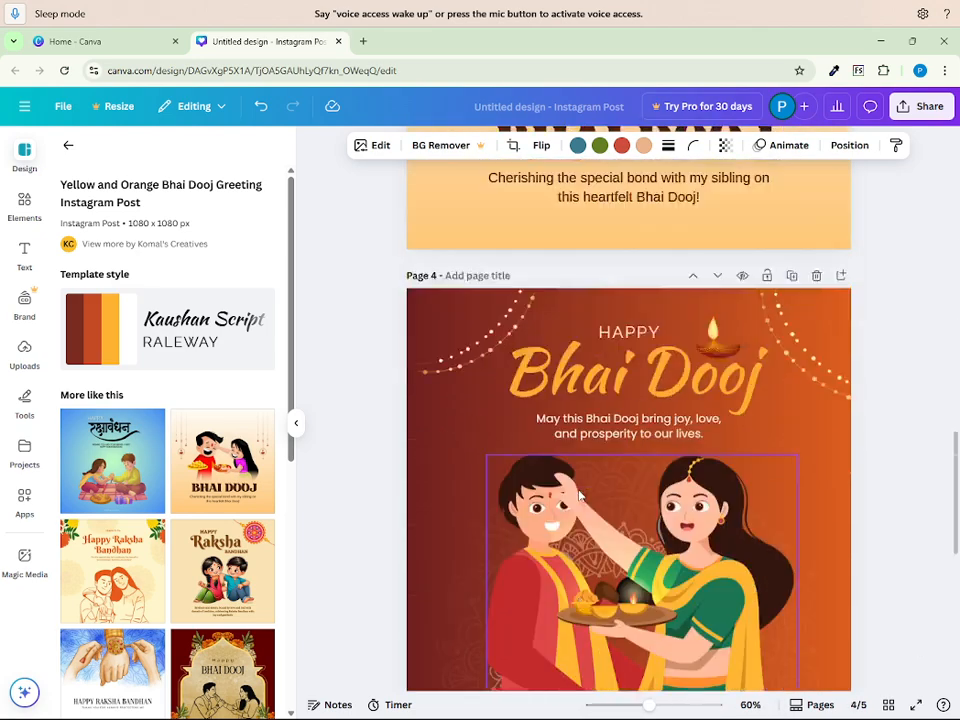
scroll(578, 495, down, 5)
right_click(592, 467)
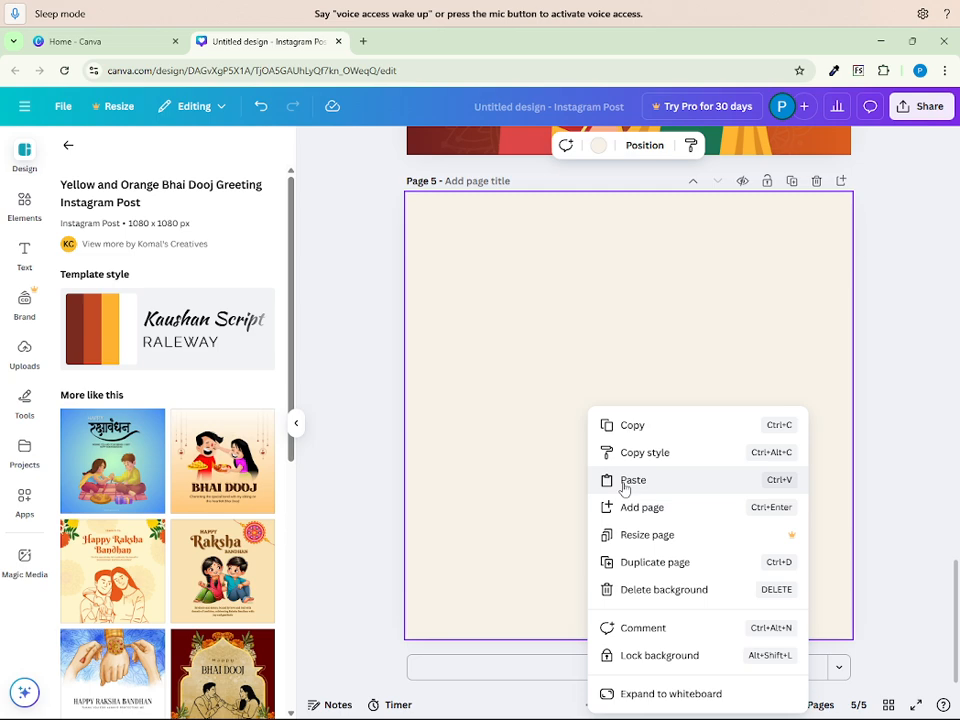
click(625, 484)
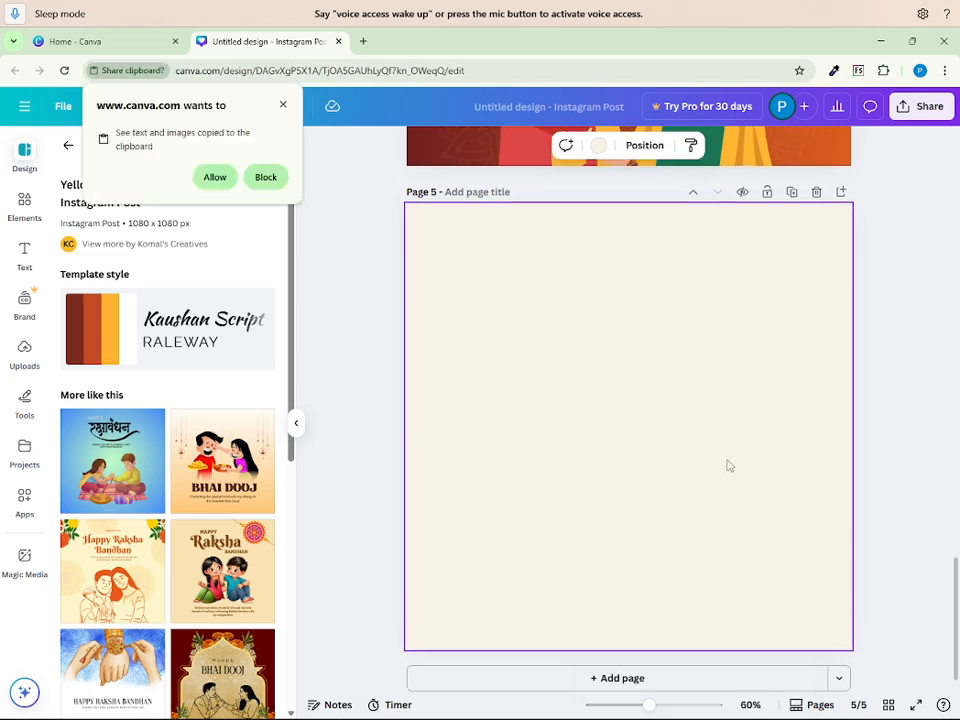
Step: Duplicate the seated brother and sister illustration on page 2 and move the copy to the lower part of page 5
scroll(726, 463, up, 8)
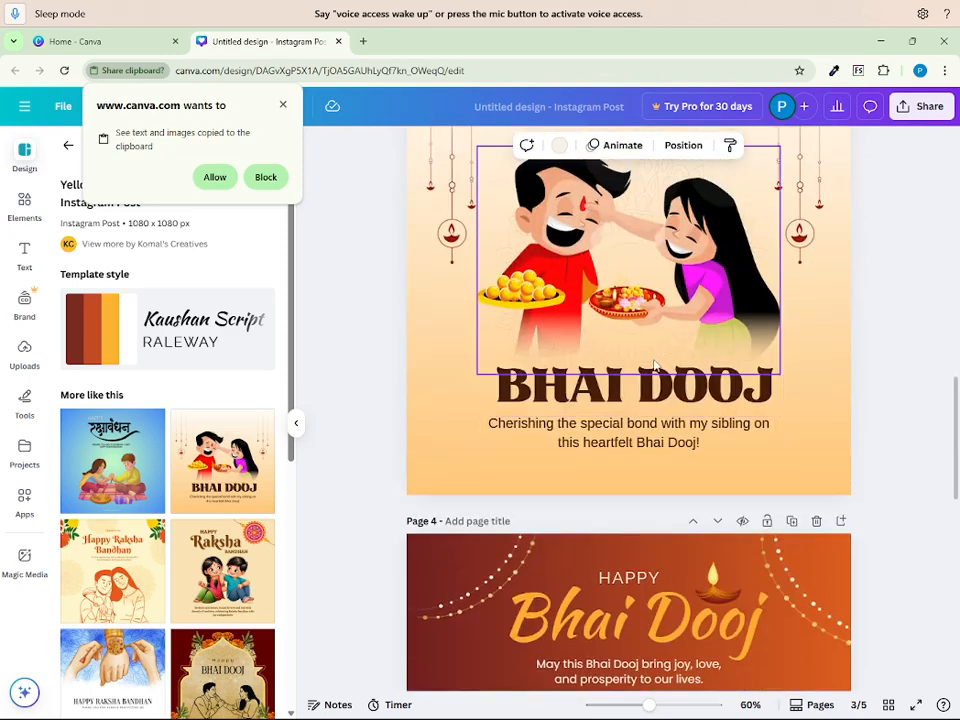
scroll(632, 378, up, 5)
right_click(633, 312)
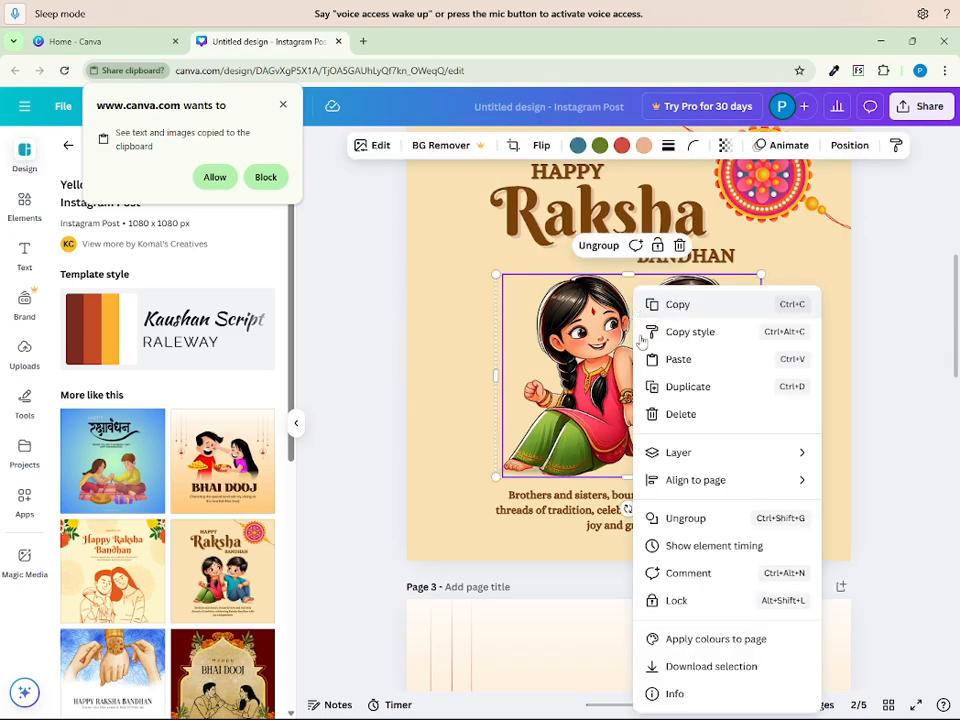
click(684, 394)
drag(632, 368, 621, 635)
scroll(576, 440, down, 3)
scroll(598, 570, down, 20)
scroll(601, 572, down, 1)
Step: Select the "HAPPY" and "Bhai Dooj" texts on page 4 together and group them
scroll(798, 510, up, 6)
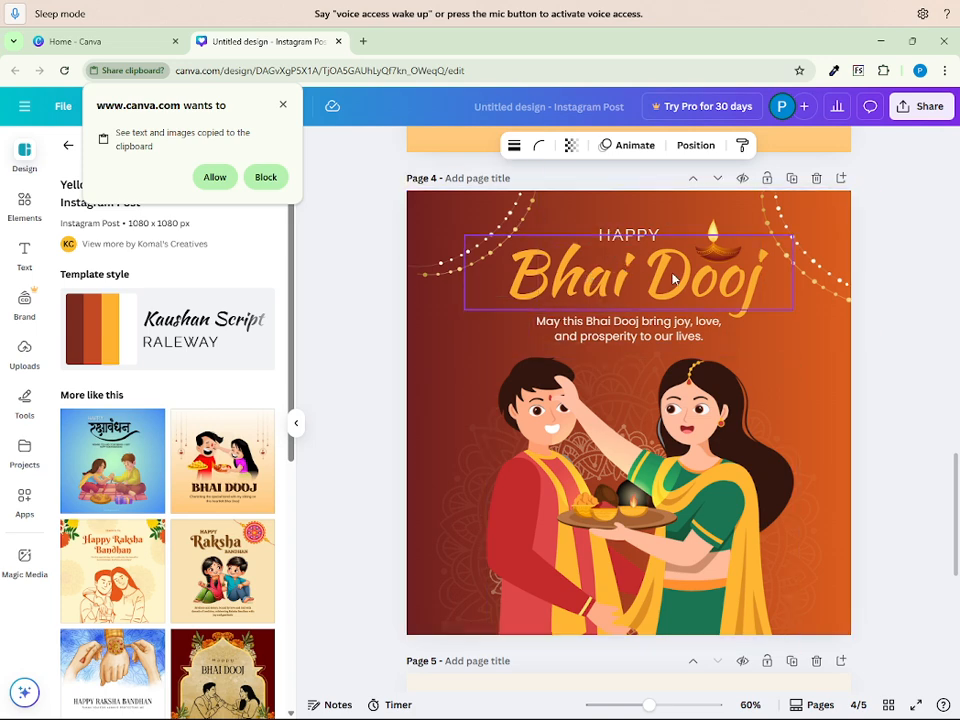
click(629, 230)
click(613, 263)
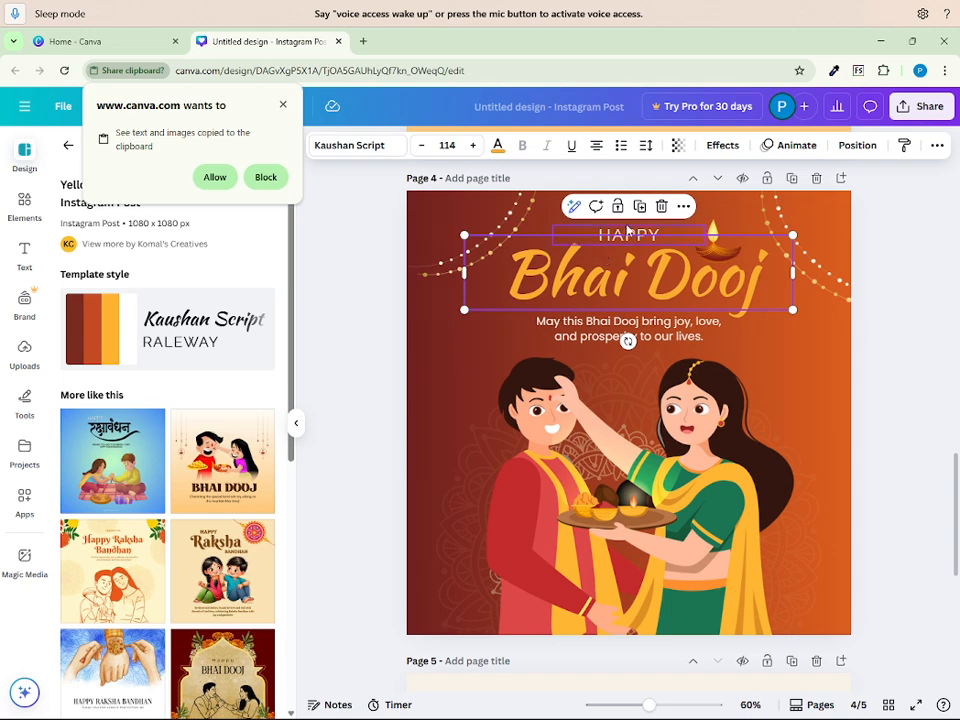
click(629, 230)
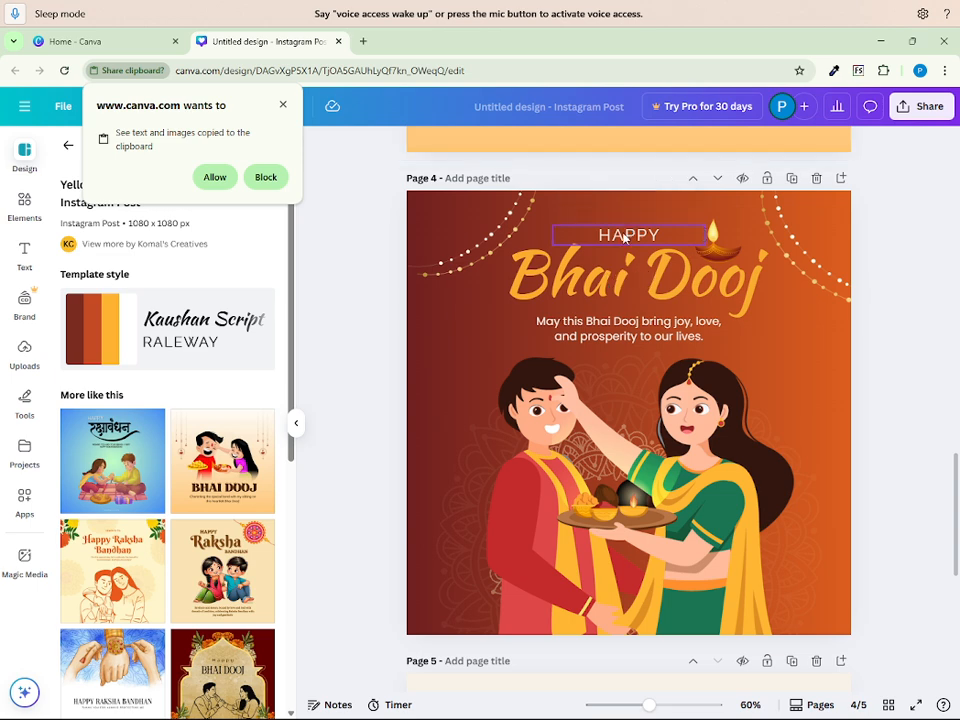
click(620, 236)
key(Escape)
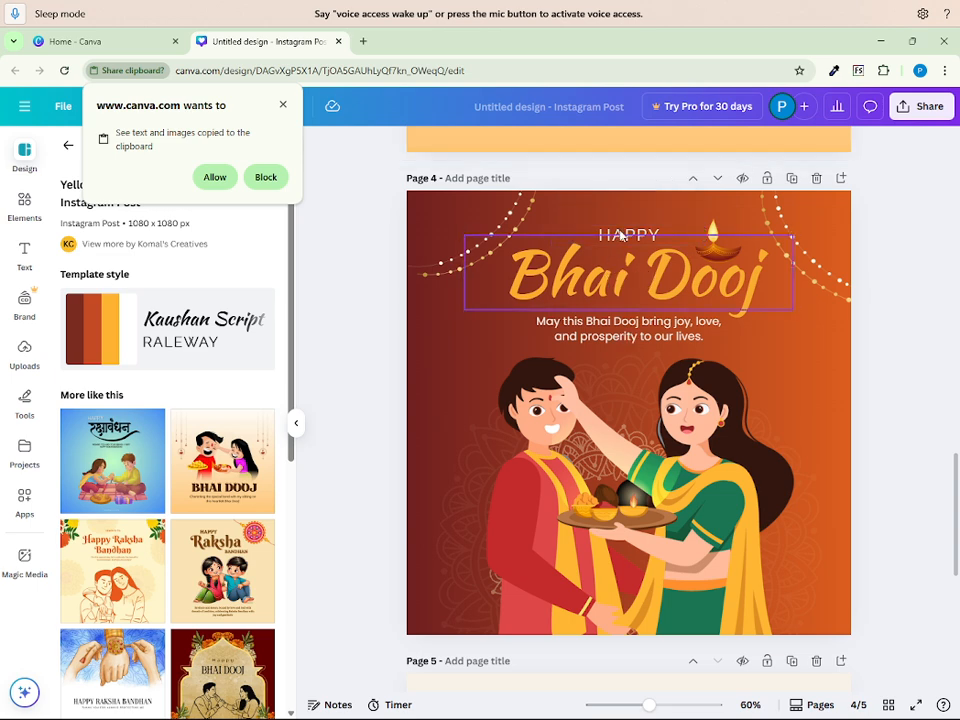
click(621, 242)
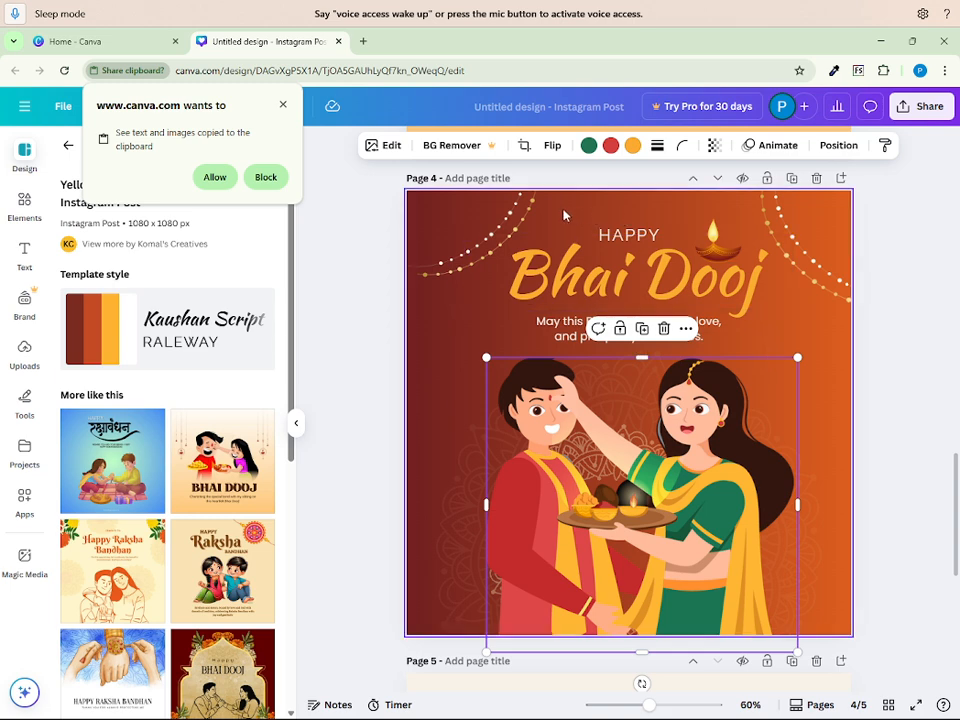
drag(563, 214, 598, 234)
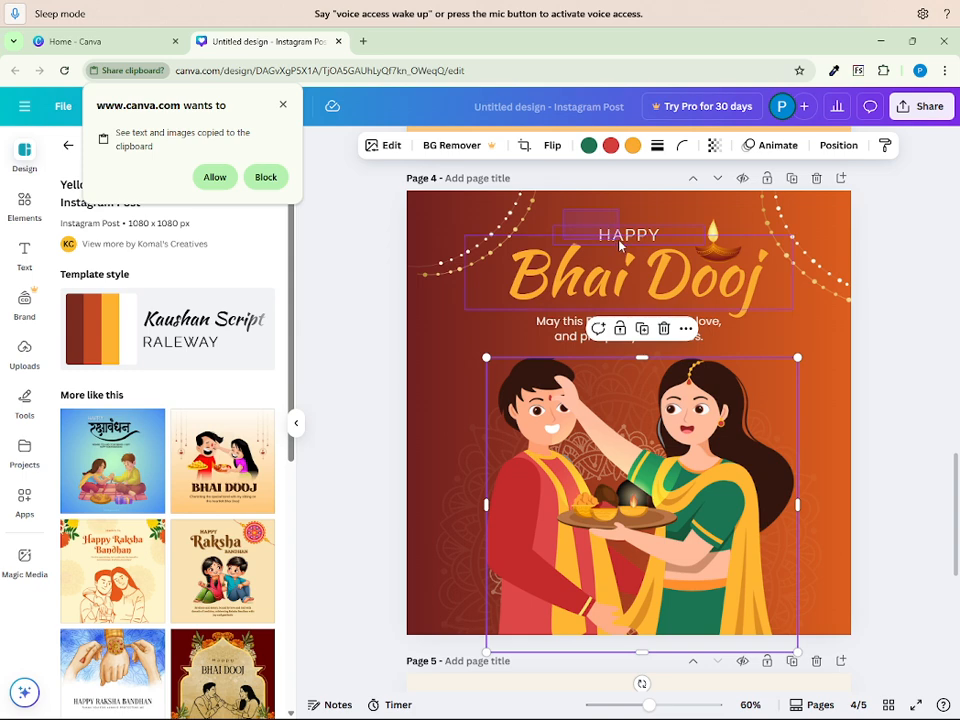
drag(620, 245, 620, 246)
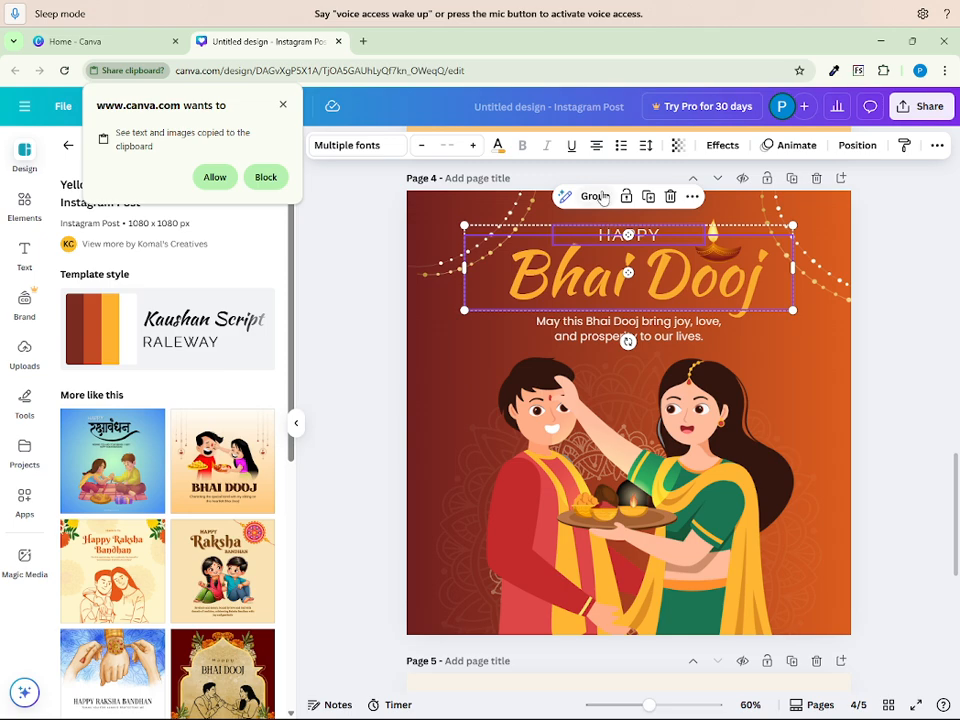
click(583, 195)
Step: Move the grouped "HAPPY Bhai Dooj" heading from page 4 to page 5, centred above the illustration
mouse_move(573, 282)
mouse_down()
mouse_move(567, 361)
mouse_move(599, 302)
mouse_move(586, 315)
mouse_move(601, 311)
mouse_move(562, 296)
mouse_up()
scroll(600, 312, down, 3)
scroll(601, 311, down, 2)
key(ctrl+z)
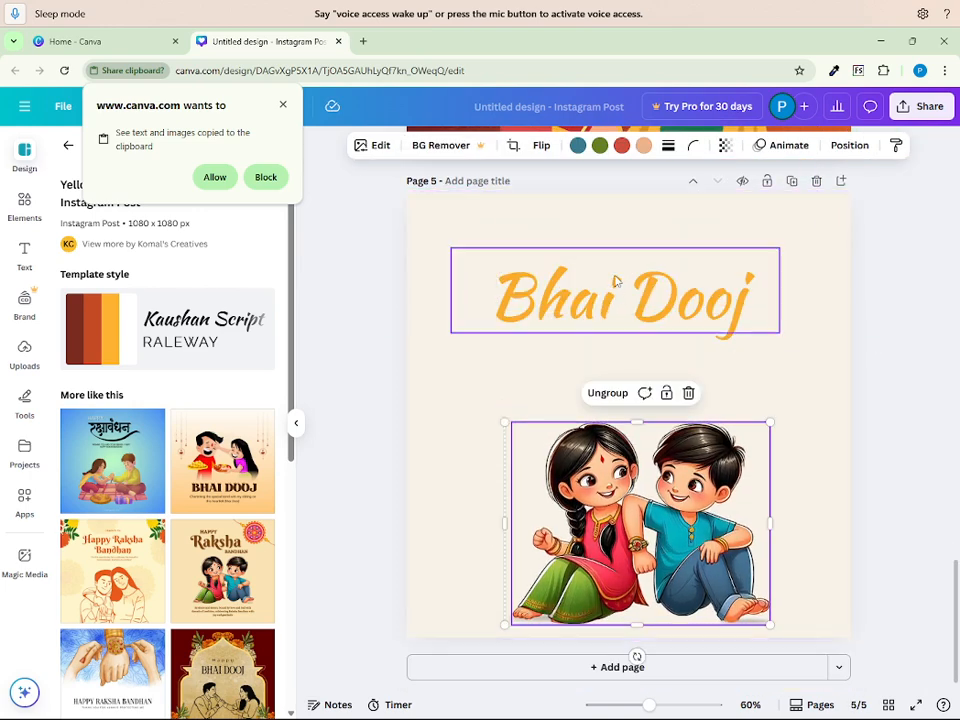
drag(615, 279, 624, 310)
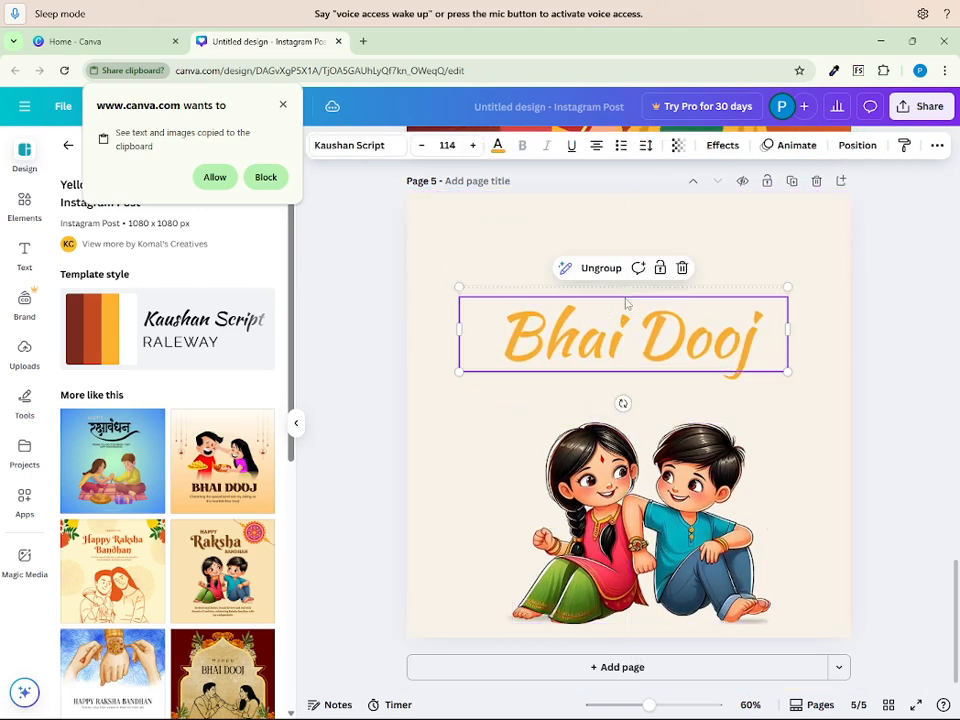
click(378, 226)
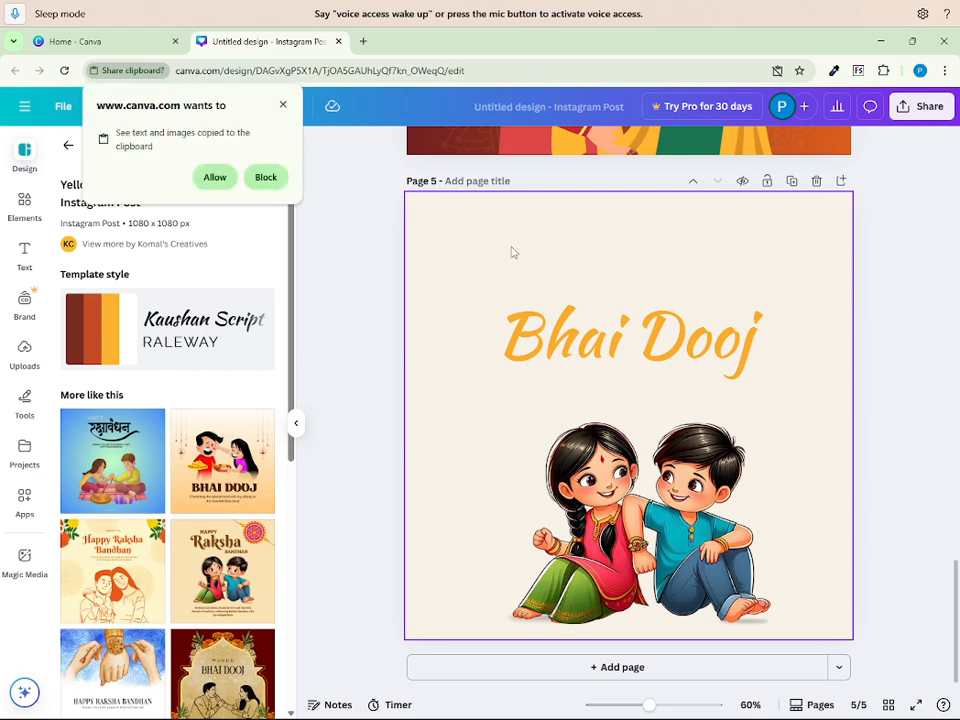
Step: Change page 5's background to the dark maroon document colour and move the heading group higher on the page
click(620, 216)
click(560, 146)
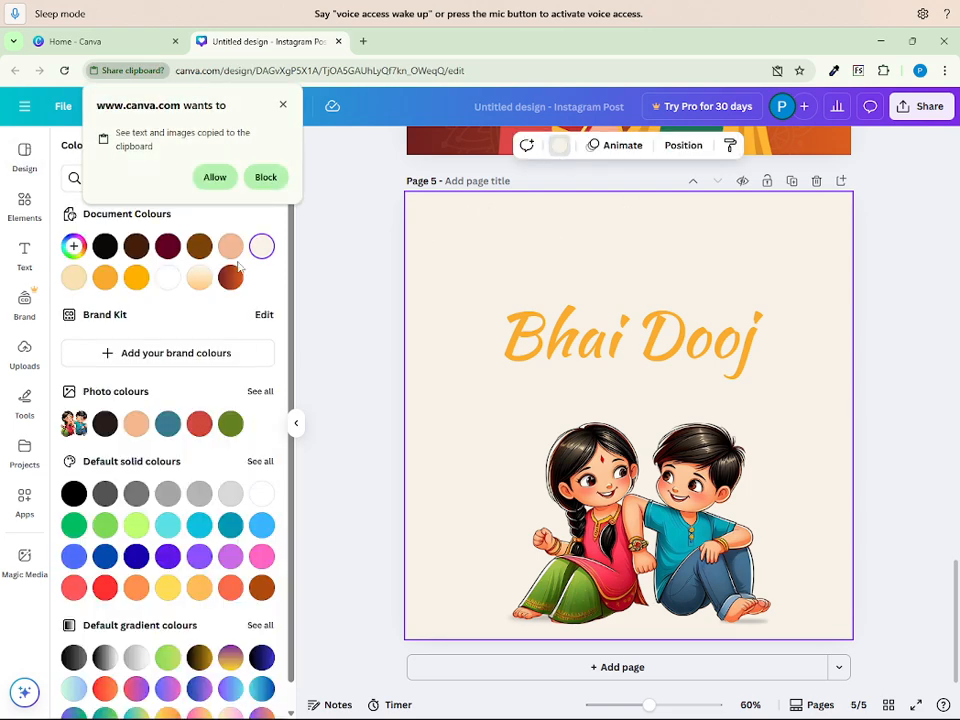
click(167, 246)
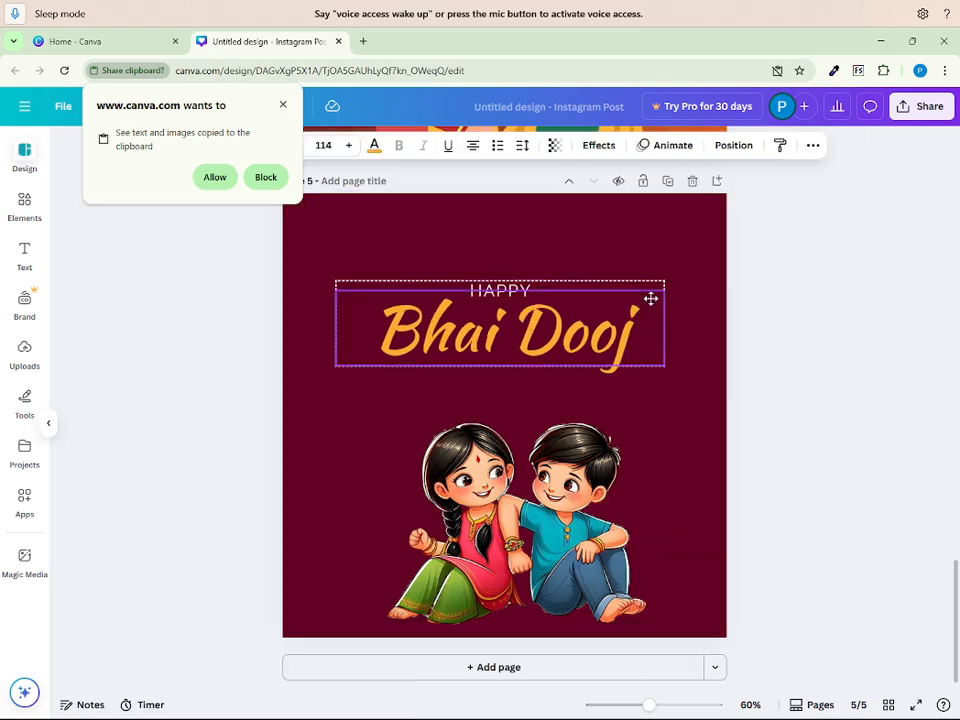
drag(649, 298, 762, 283)
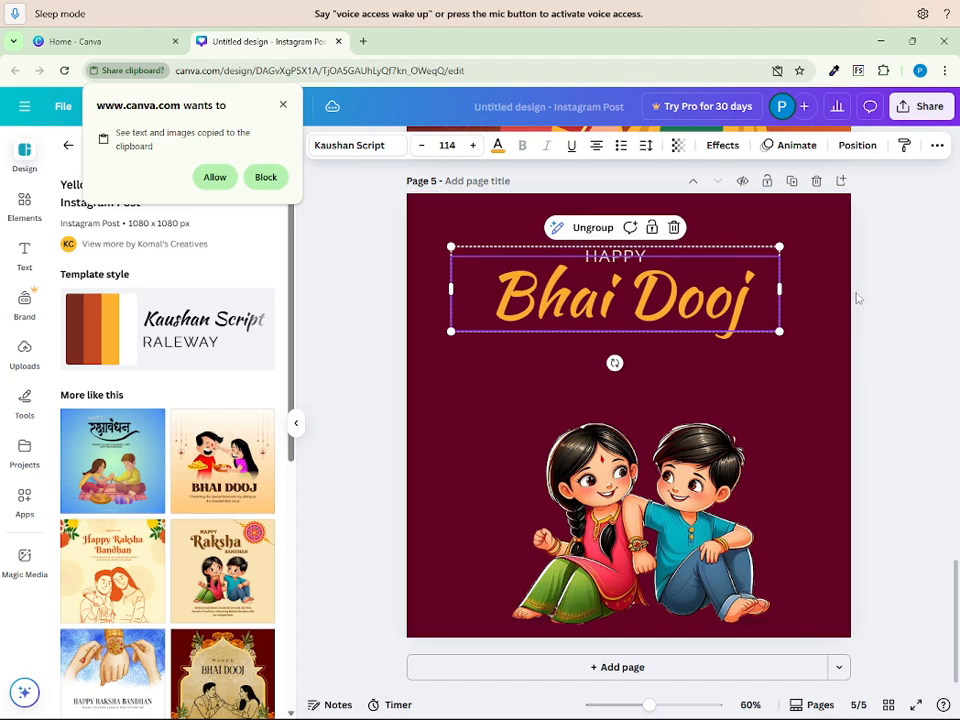
Step: Move the "Cherishing the special bond with my sibling" text from page 3 to page 5, between the heading and the illustration
scroll(857, 298, up, 10)
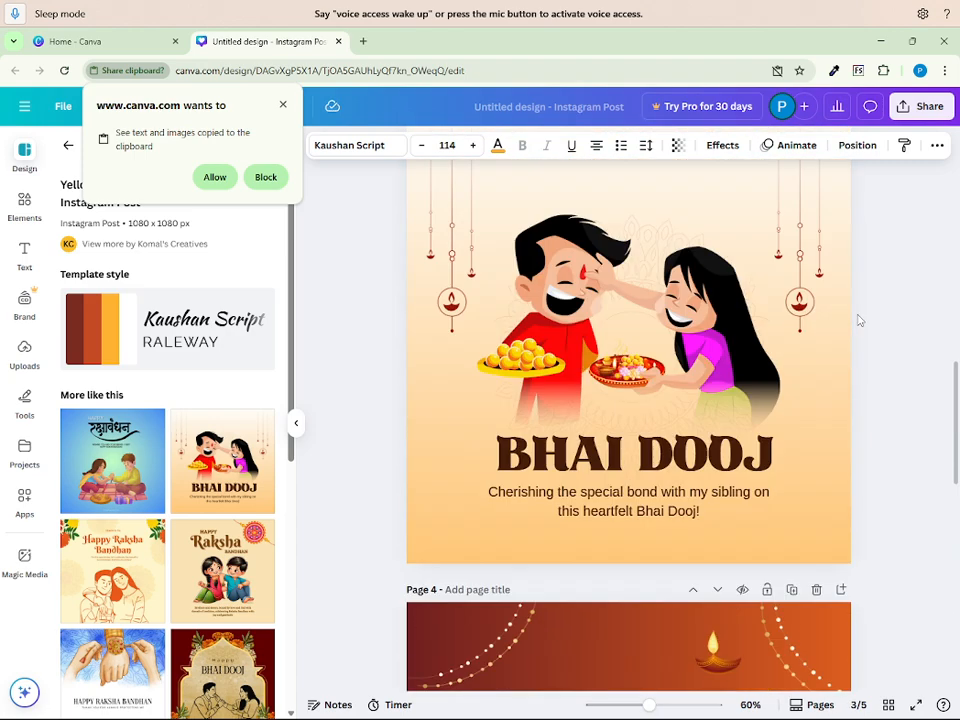
scroll(857, 320, down, 3)
drag(630, 368, 624, 456)
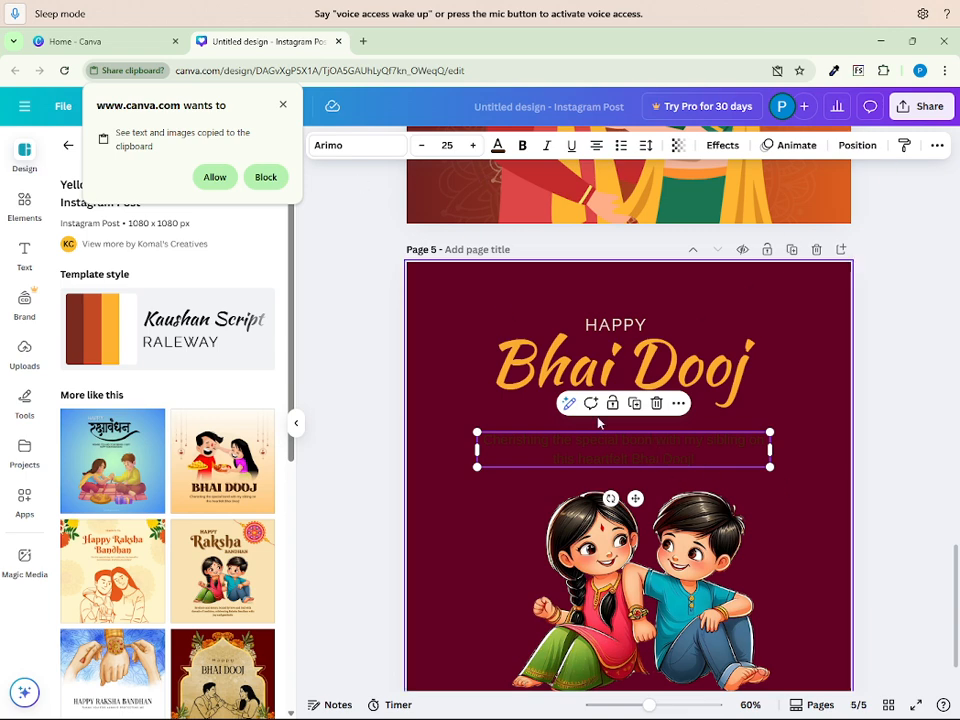
Step: Recolour the "Cherishing the special bond" text on page 5 to light cream #f7f2e8 and dismiss the clipboard permission request
click(497, 145)
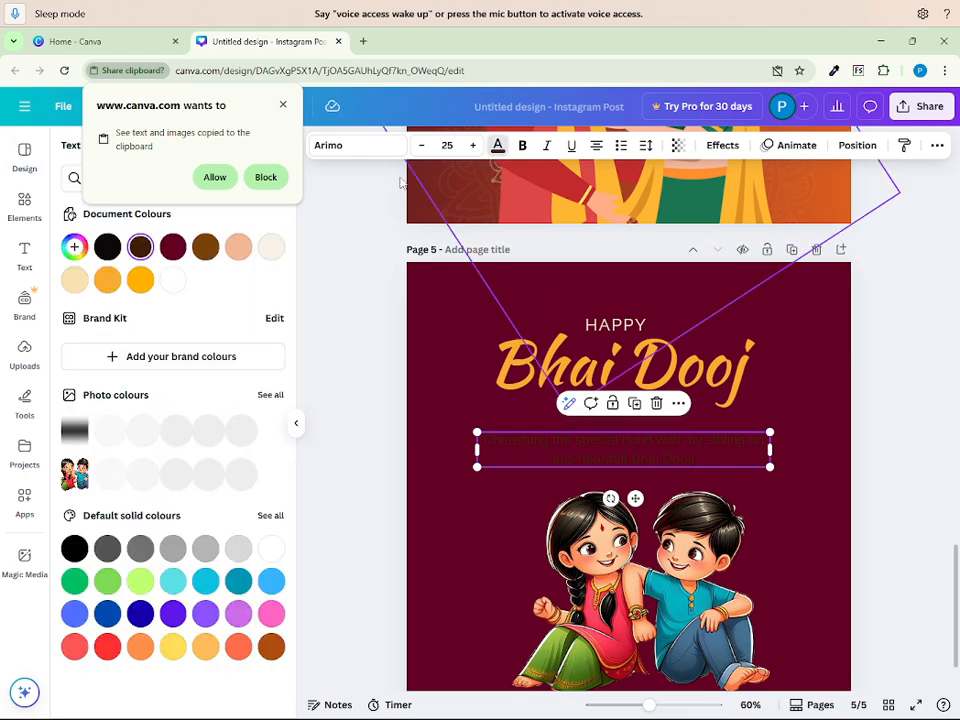
click(274, 247)
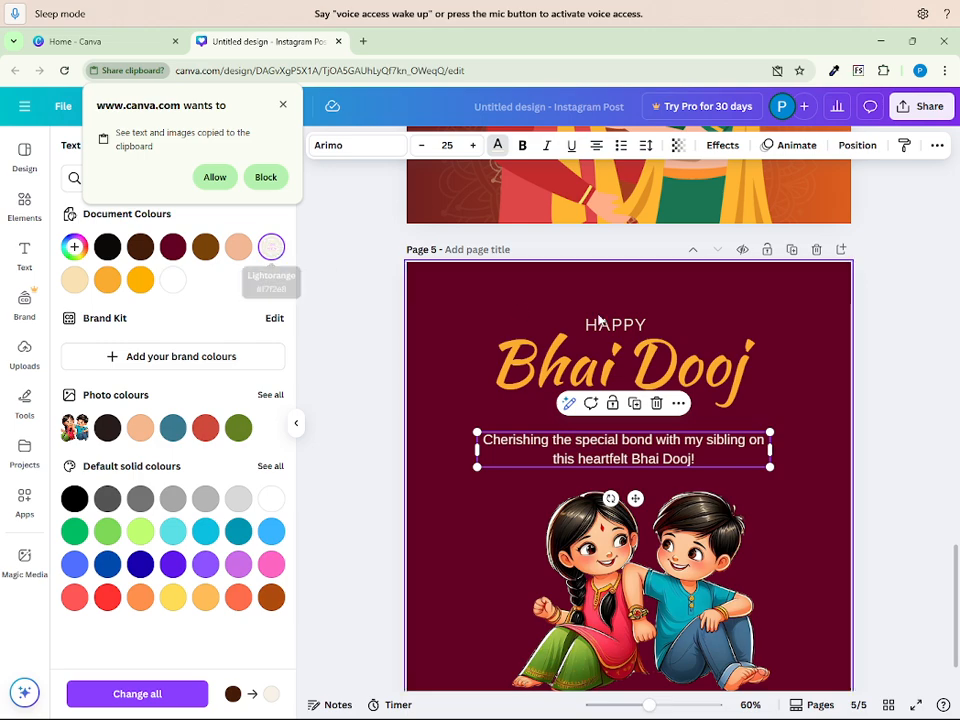
click(814, 387)
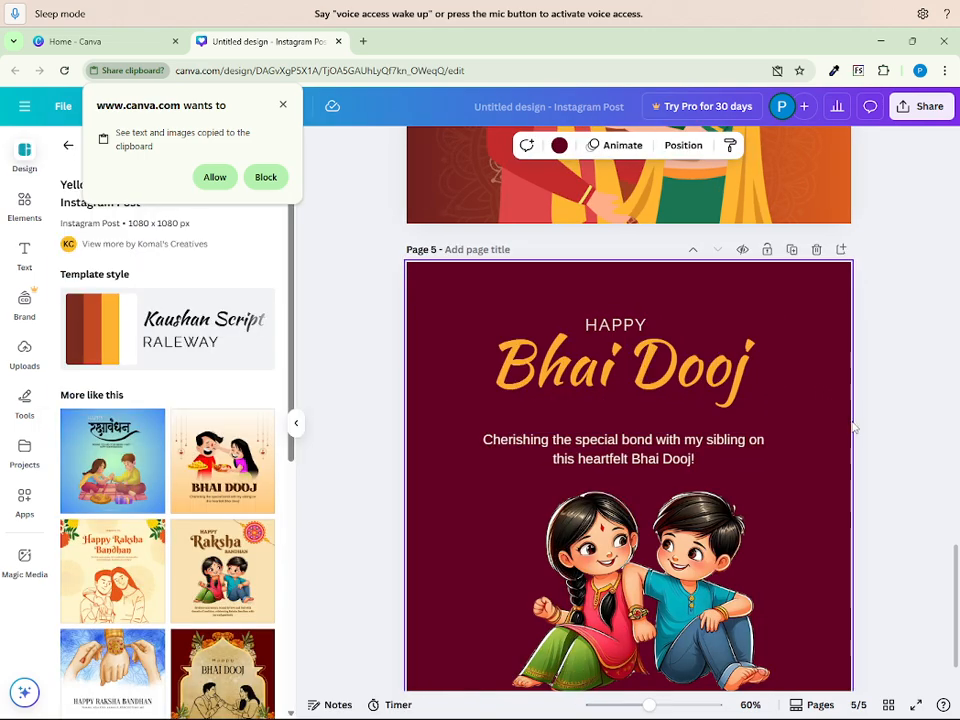
click(282, 104)
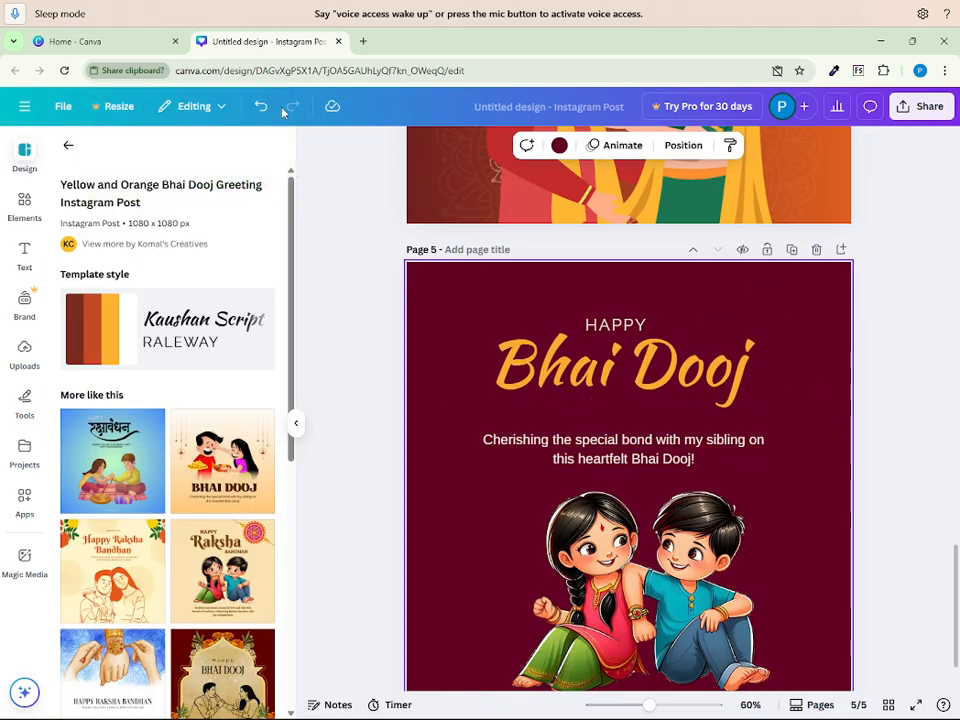
click(704, 318)
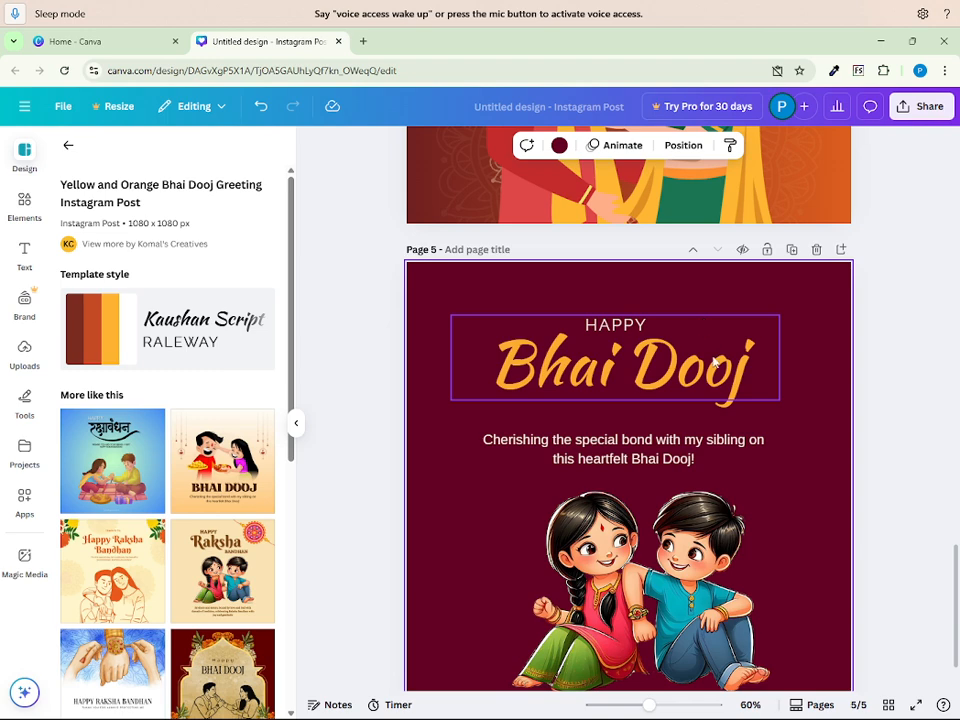
scroll(578, 302, down, 2)
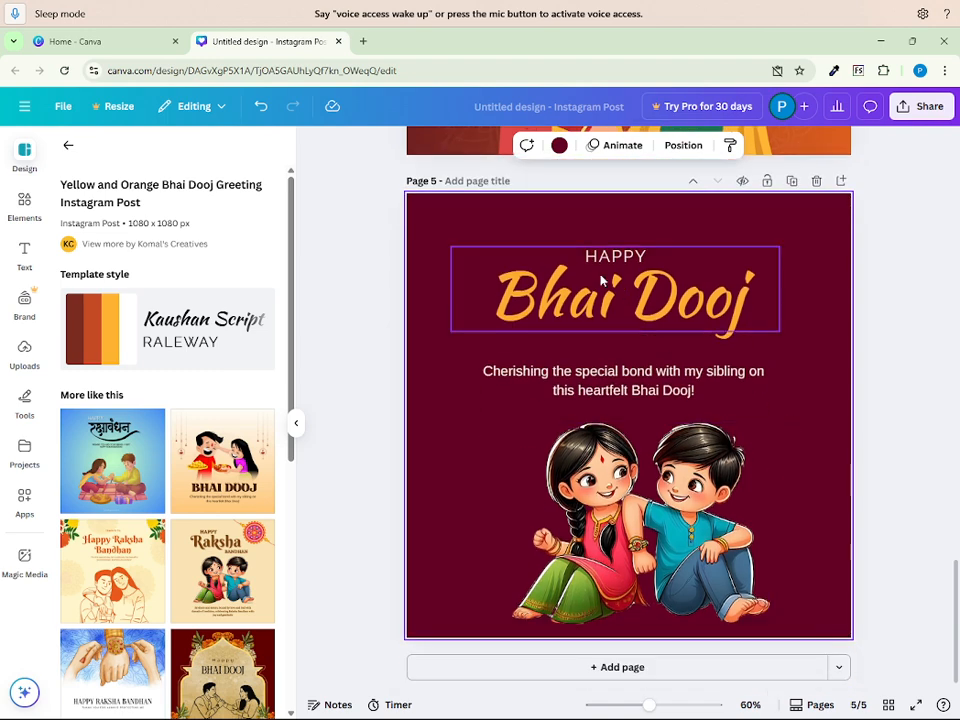
Step: Shrink page 5's "HAPPY Bhai Dooj" heading group, recentre it horizontally, and move the "Cherishing the special bond" text up beneath it
click(603, 281)
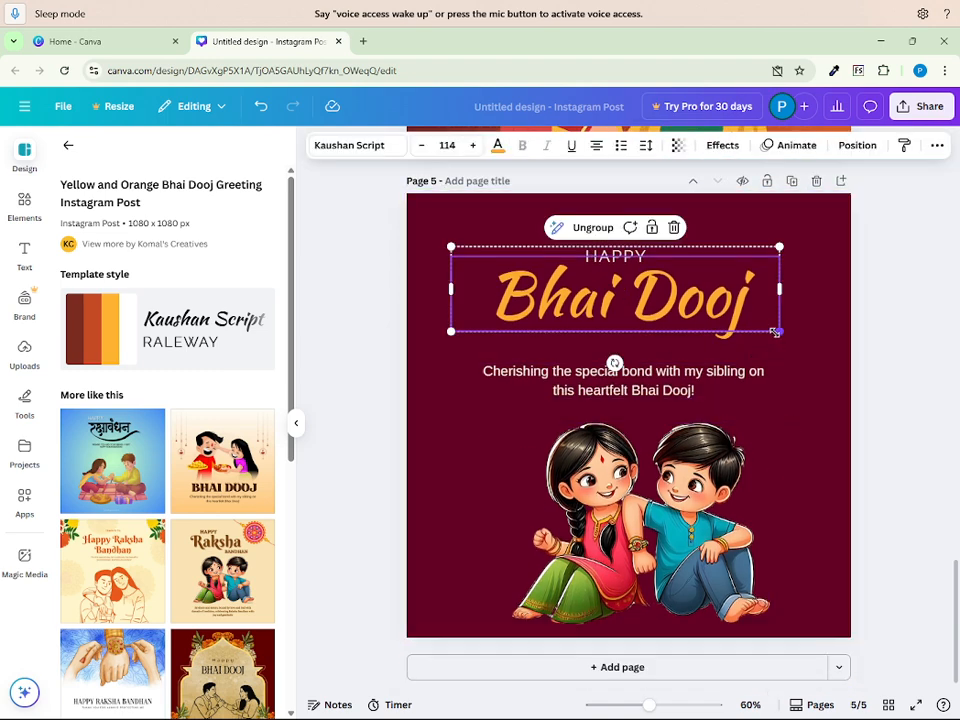
drag(779, 331, 734, 319)
drag(621, 299, 652, 297)
drag(664, 385, 664, 360)
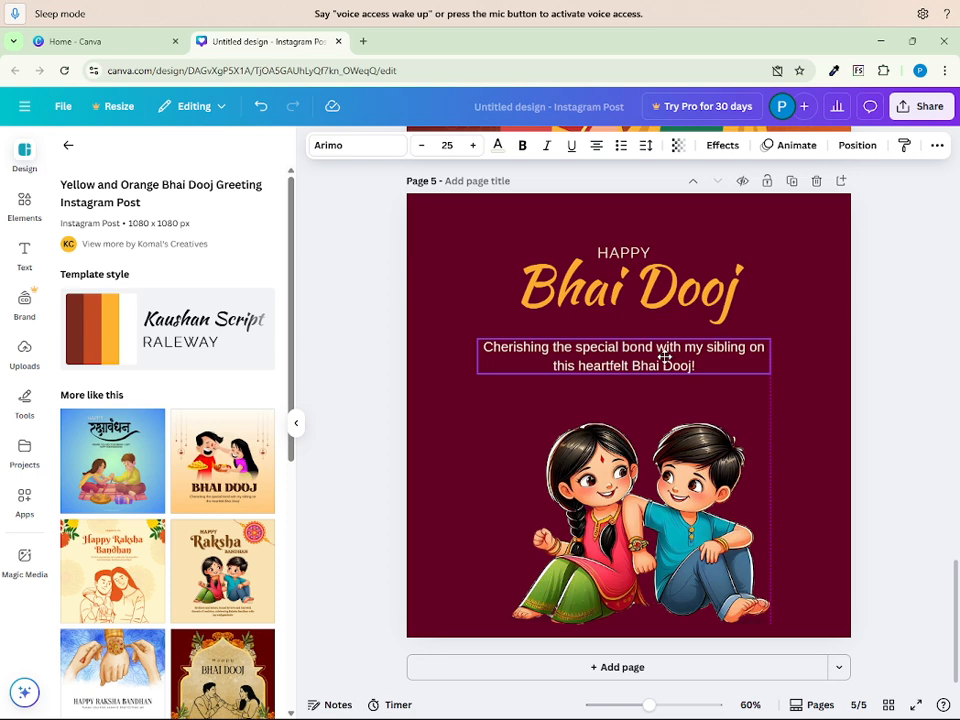
Step: Move the sibling illustration up below the text on page 5, scale it down, and centre it on the page
drag(668, 459, 664, 428)
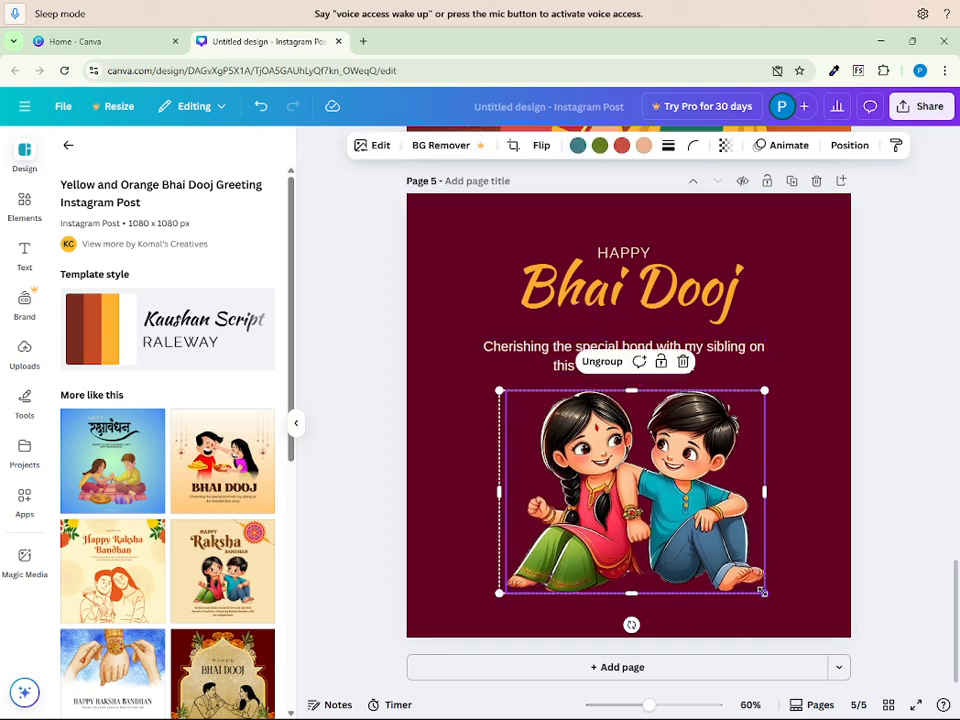
drag(762, 592, 710, 553)
drag(611, 499, 634, 505)
click(778, 340)
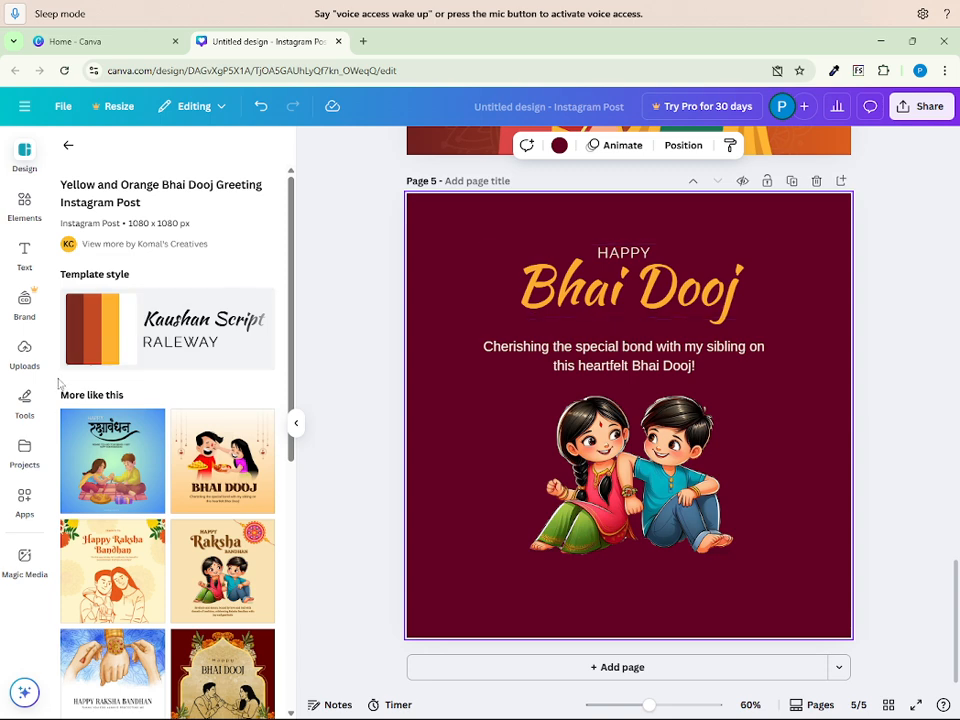
Step: Upload the Marketing Pragya logo file "Untitled design (3)" from the Downloads folder
click(28, 364)
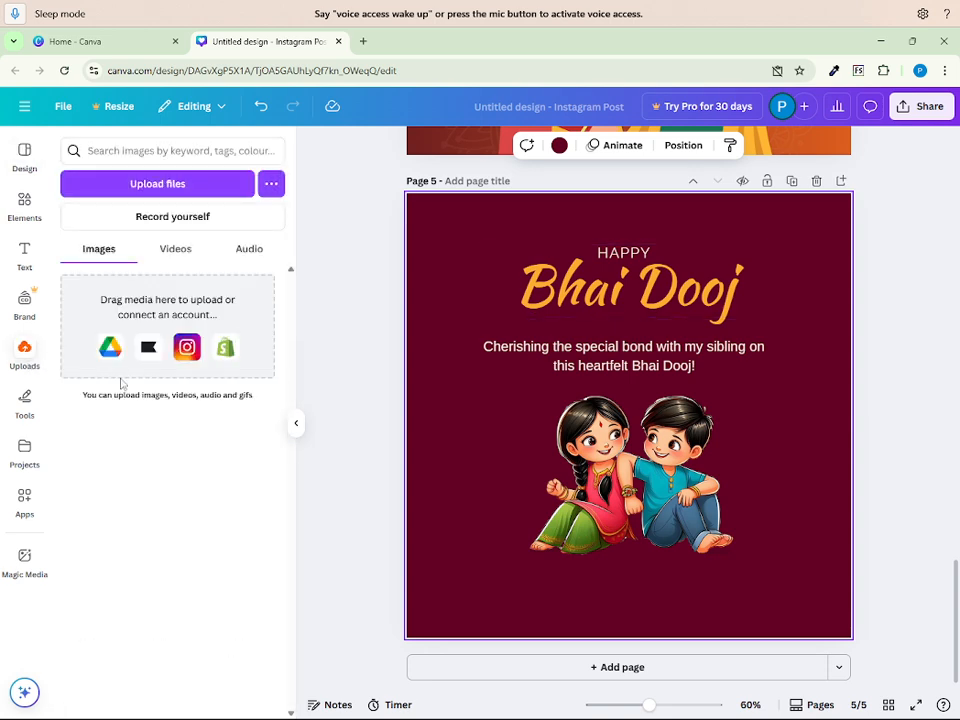
click(190, 185)
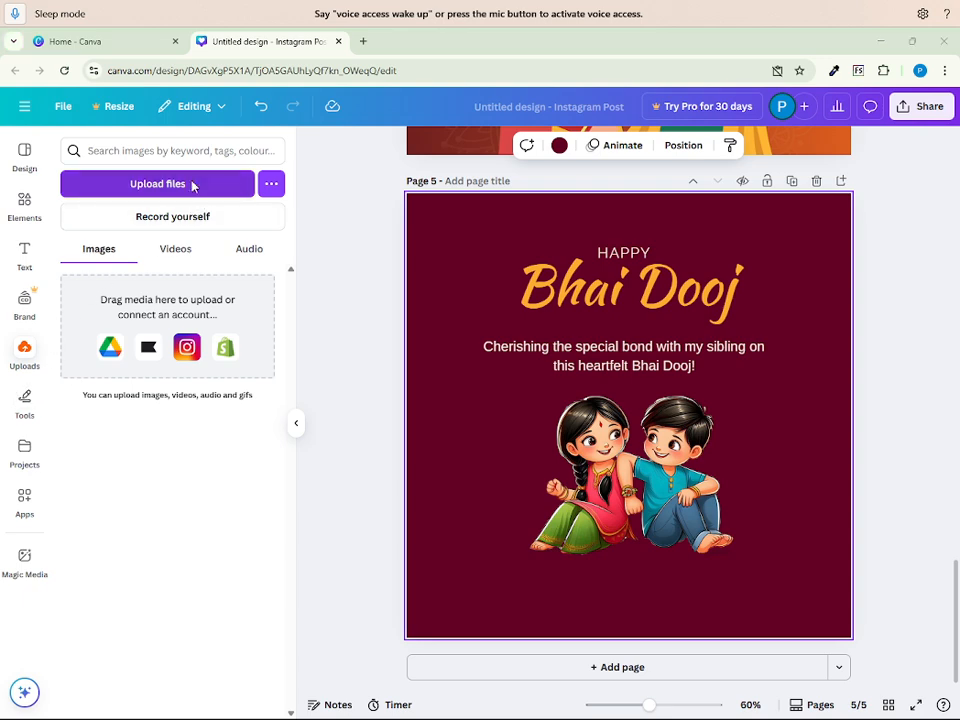
scroll(190, 262, down, 3)
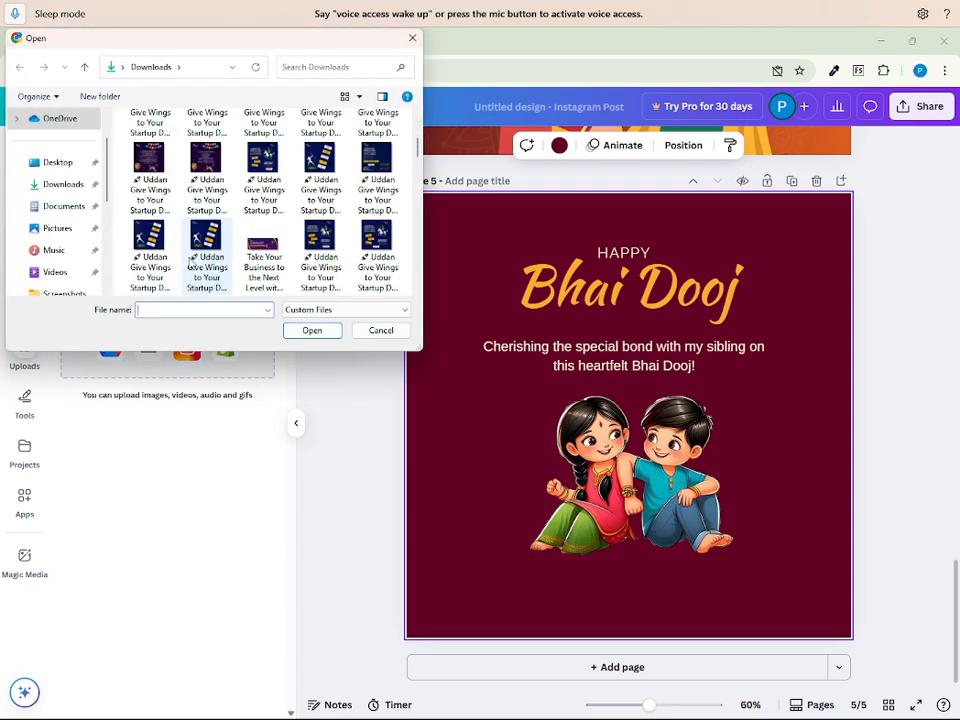
scroll(196, 258, down, 5)
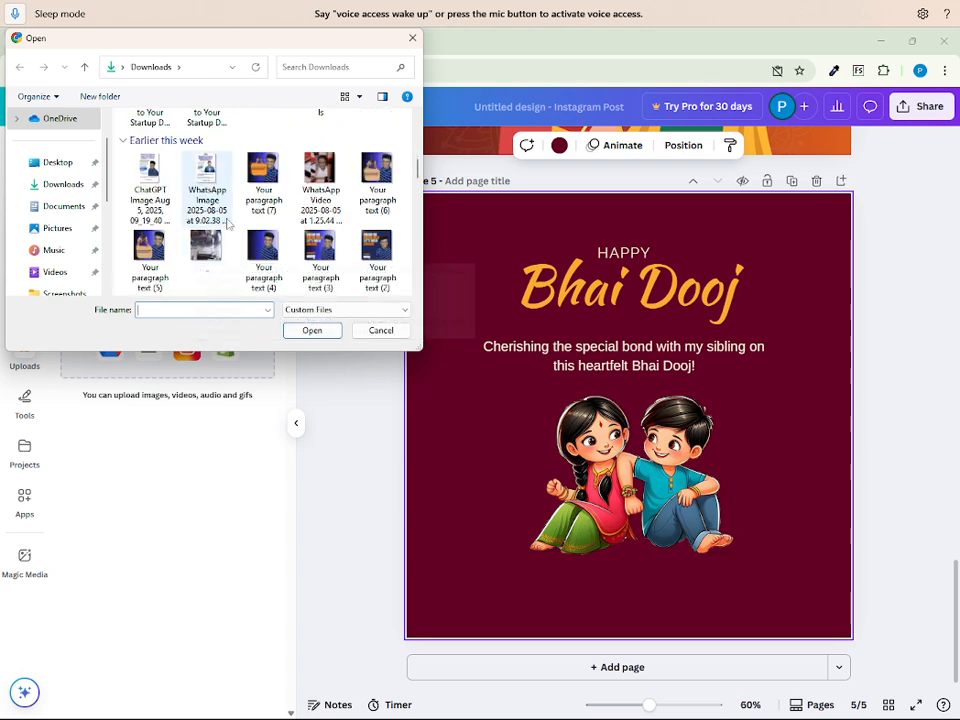
scroll(278, 218, down, 5)
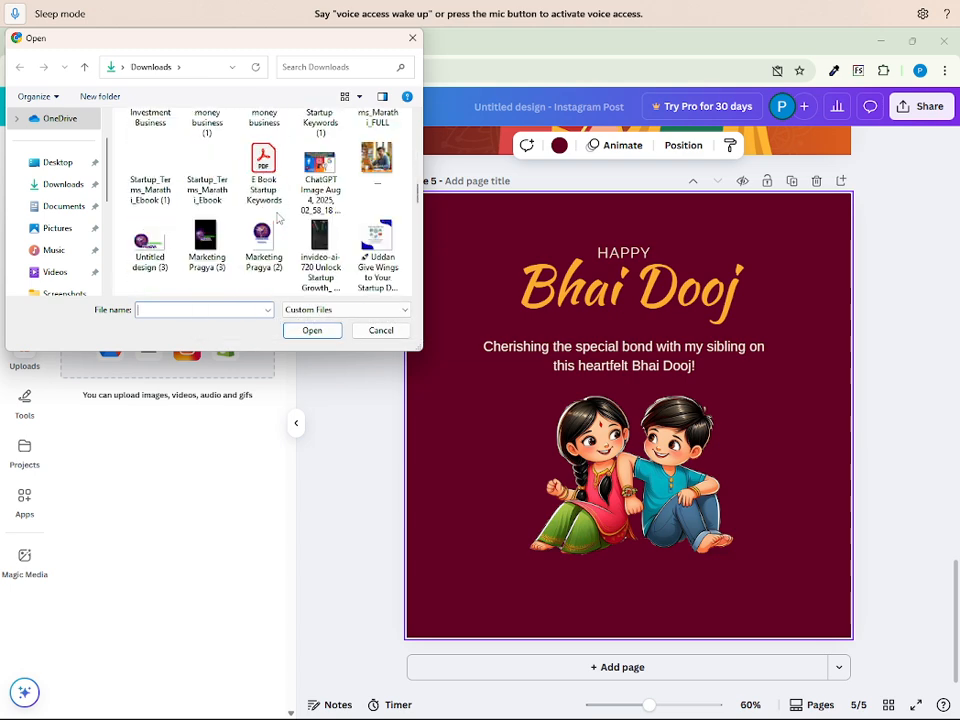
click(150, 245)
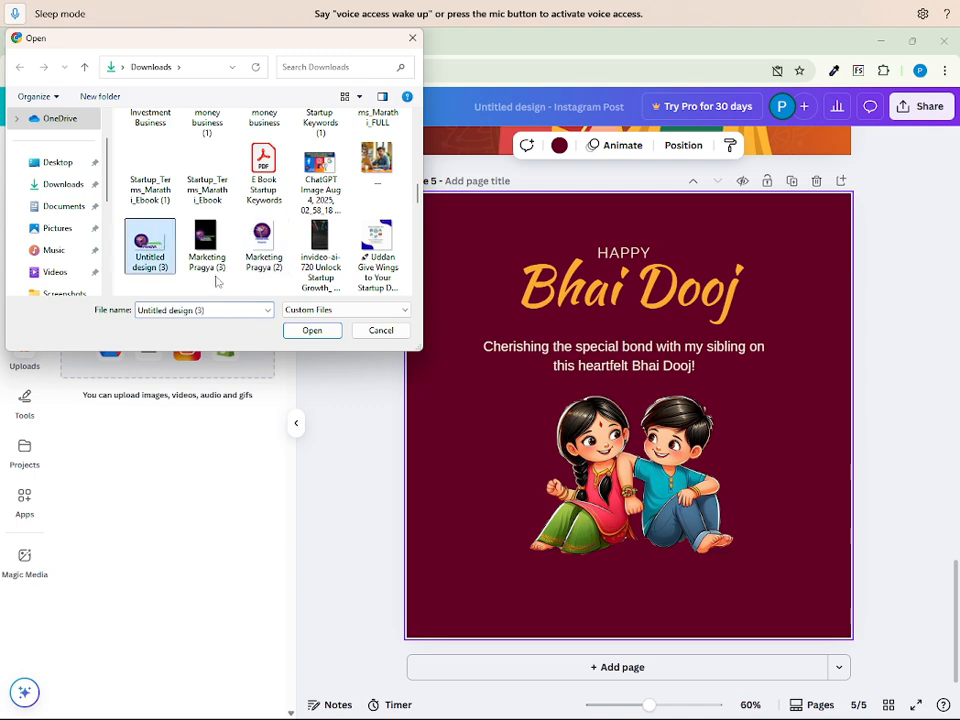
click(300, 330)
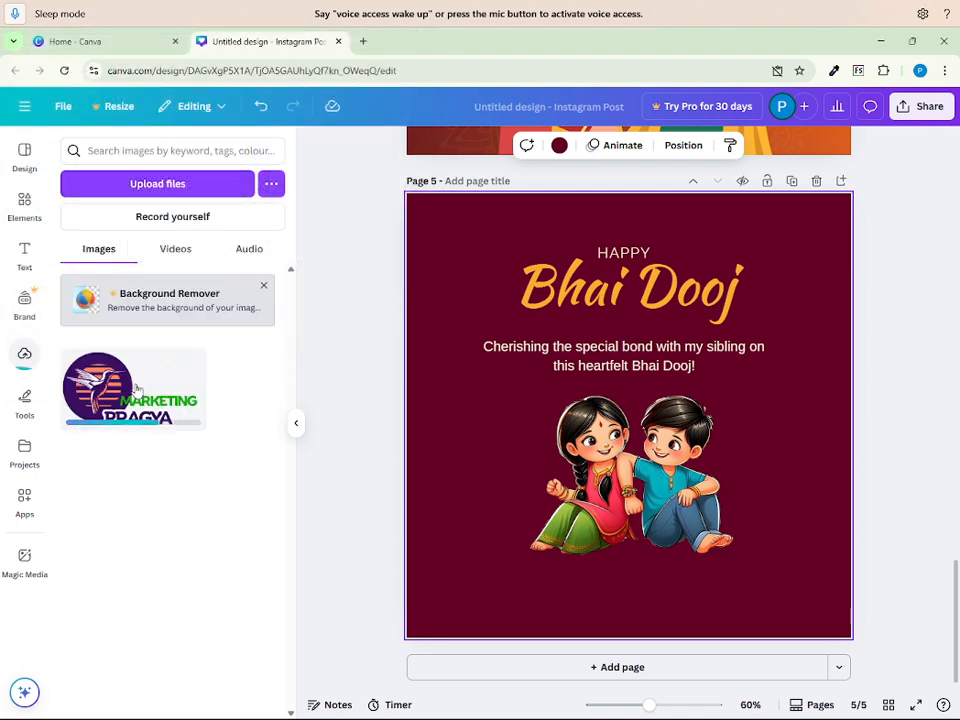
Step: Place the uploaded Marketing Pragya logo on page 5, dismiss the image-editing suggestion, and shrink the logo into the page's top-right corner
drag(130, 385, 790, 398)
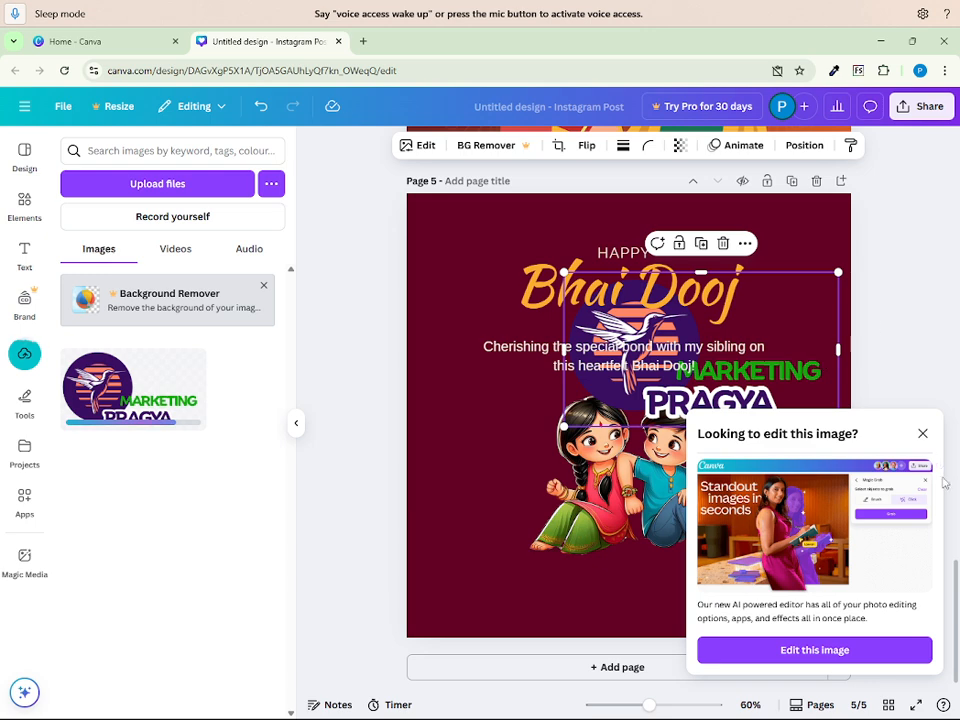
click(920, 429)
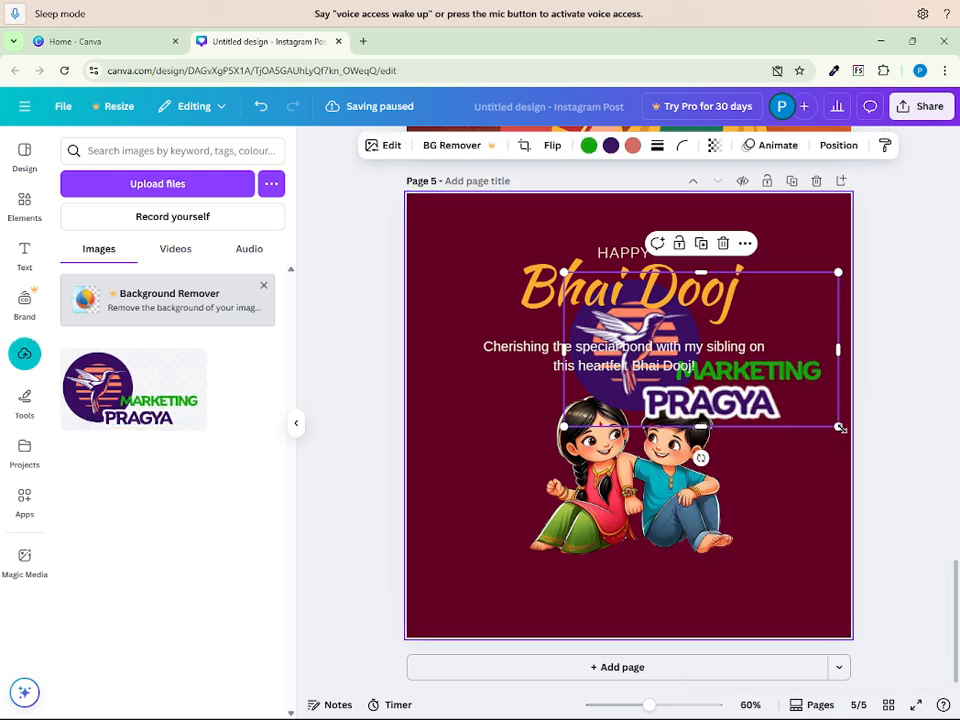
drag(838, 427, 803, 243)
click(898, 338)
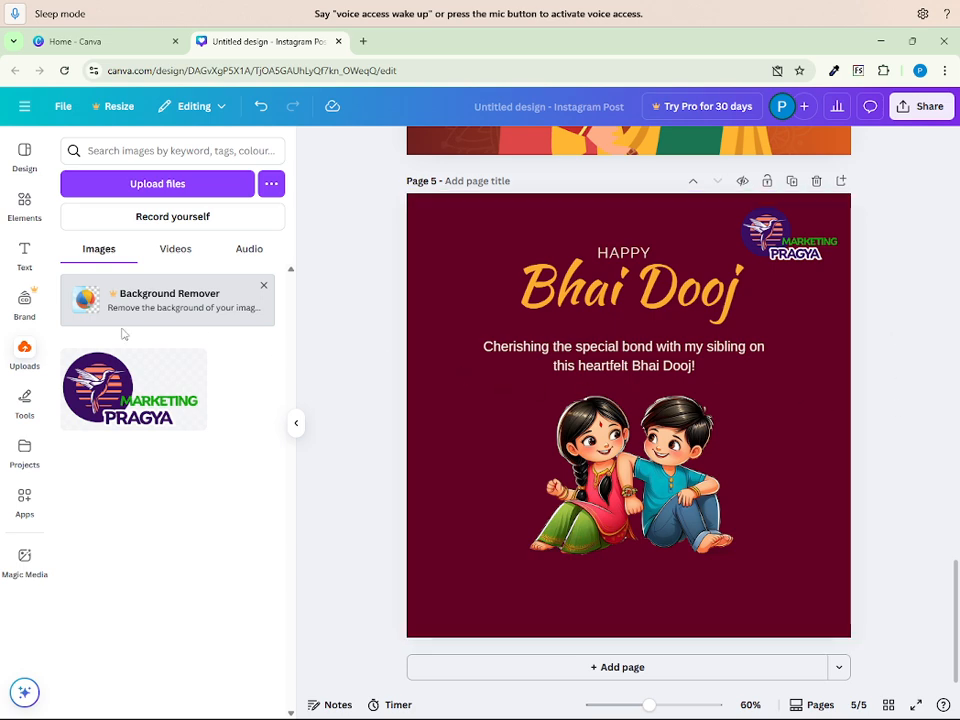
Step: Open the elements library for page 5
click(26, 222)
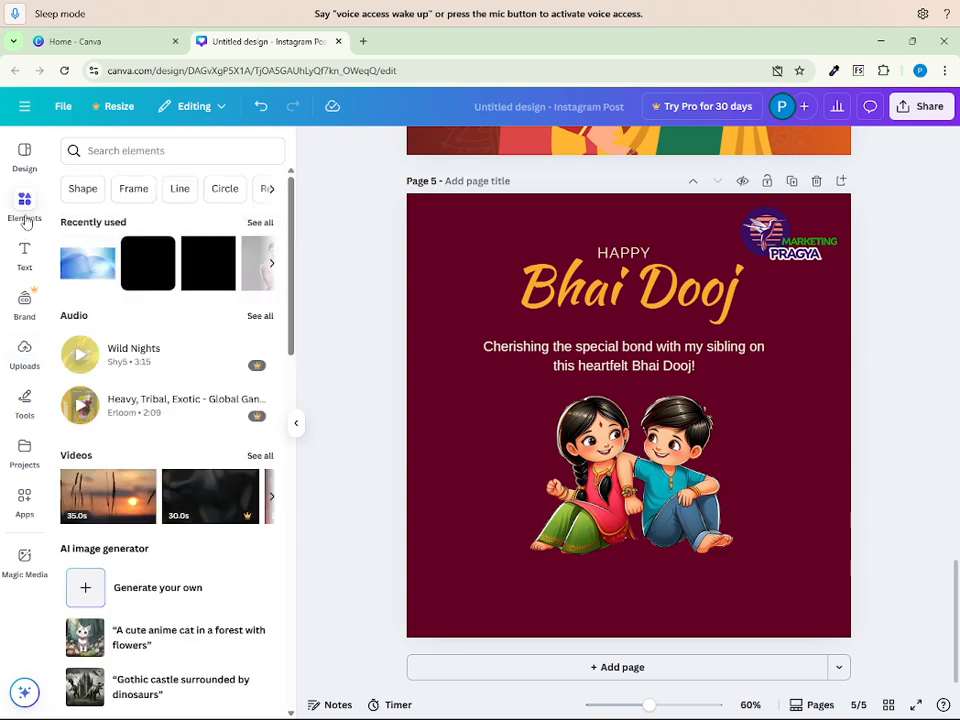